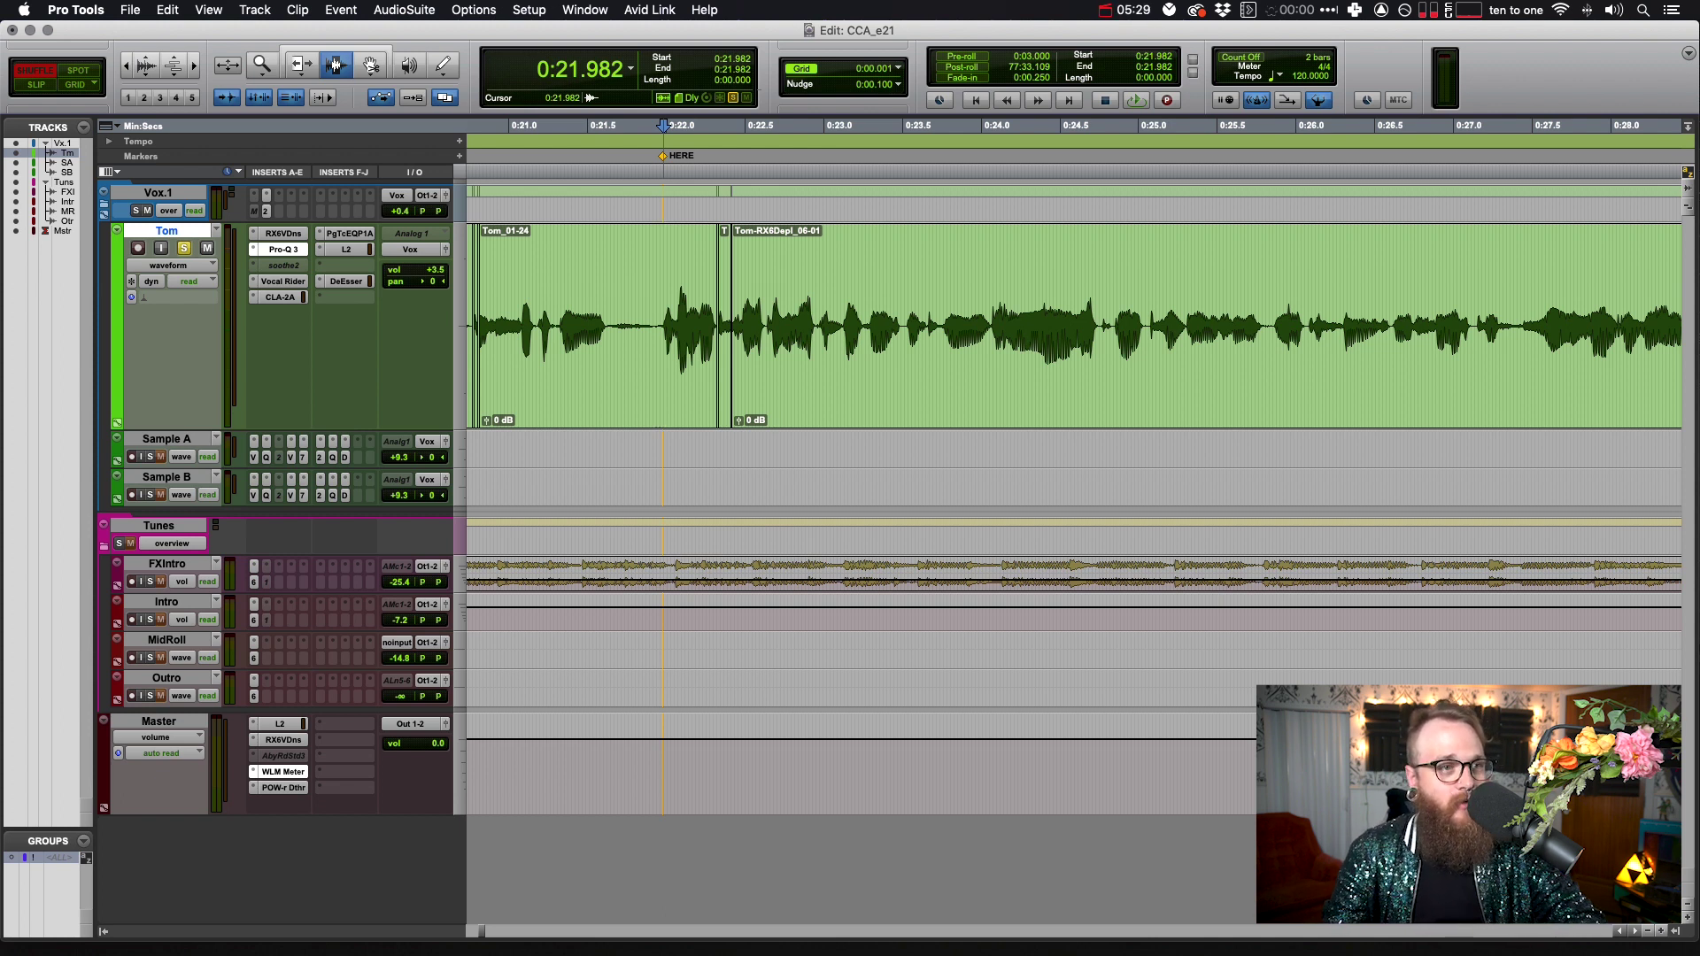
Select the vocal phrase from 0:21.943 to 0:25.059 on the main voice track and listen to it
{"action": "left_click", "coordinate": [662, 327]}
{"action": "left_click_drag", "start_coordinate": [657, 327], "coordinate": [1148, 327]}
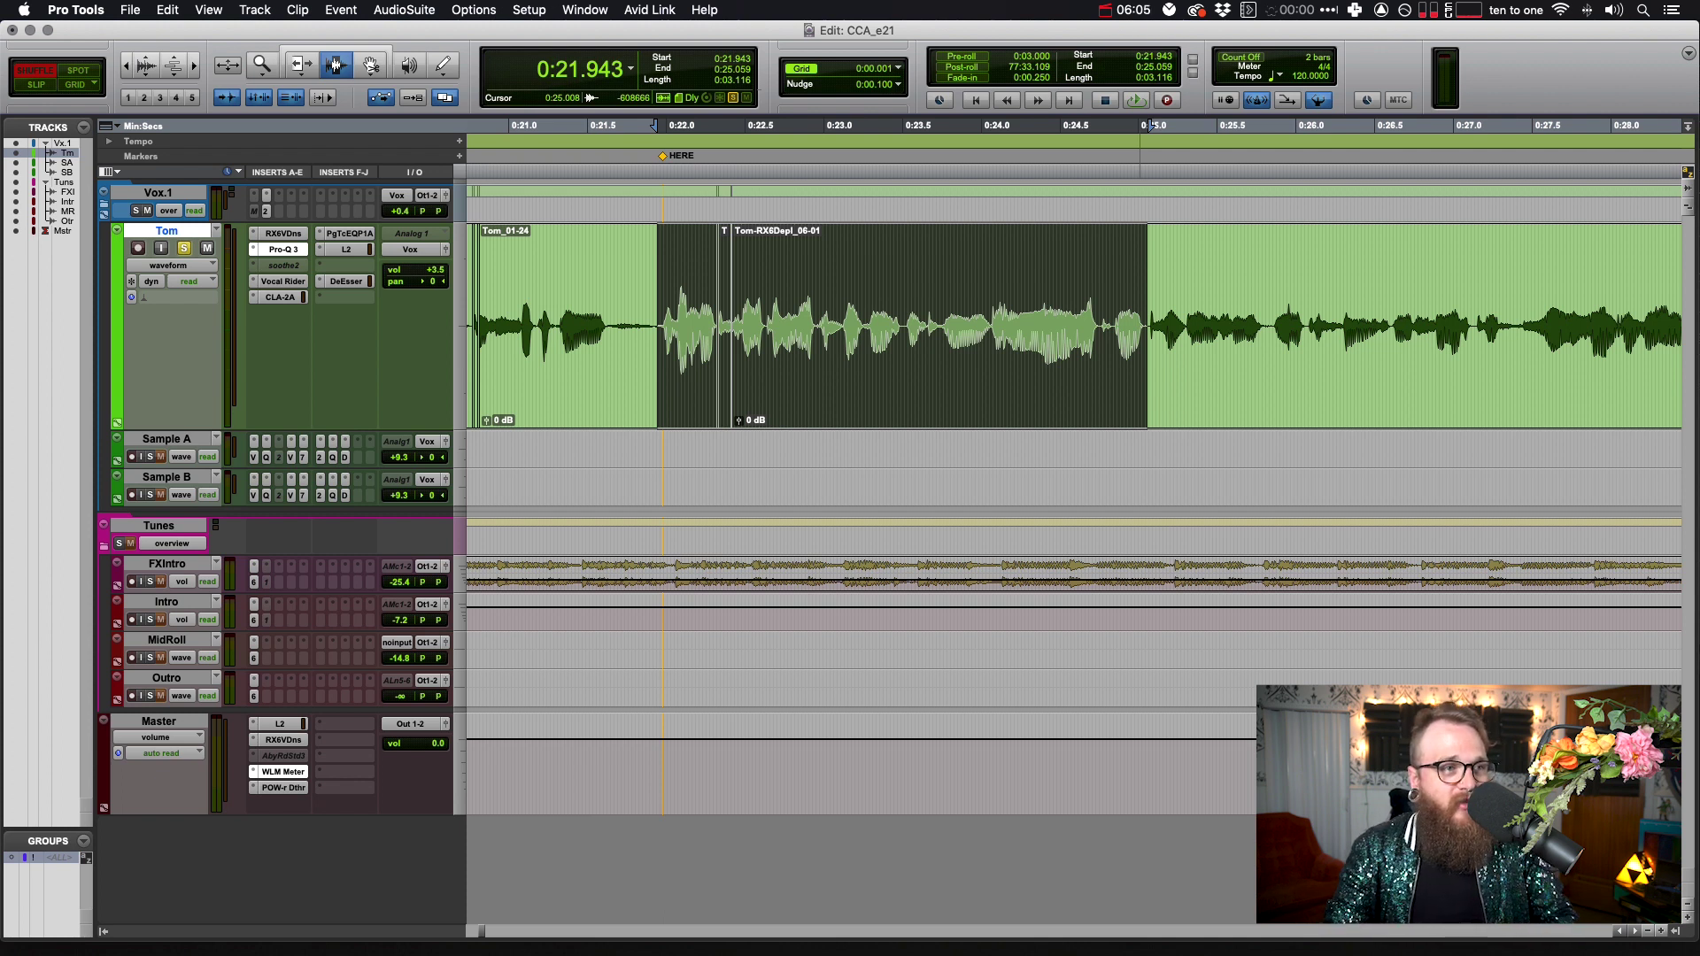
{"action": "key", "text": "space"}
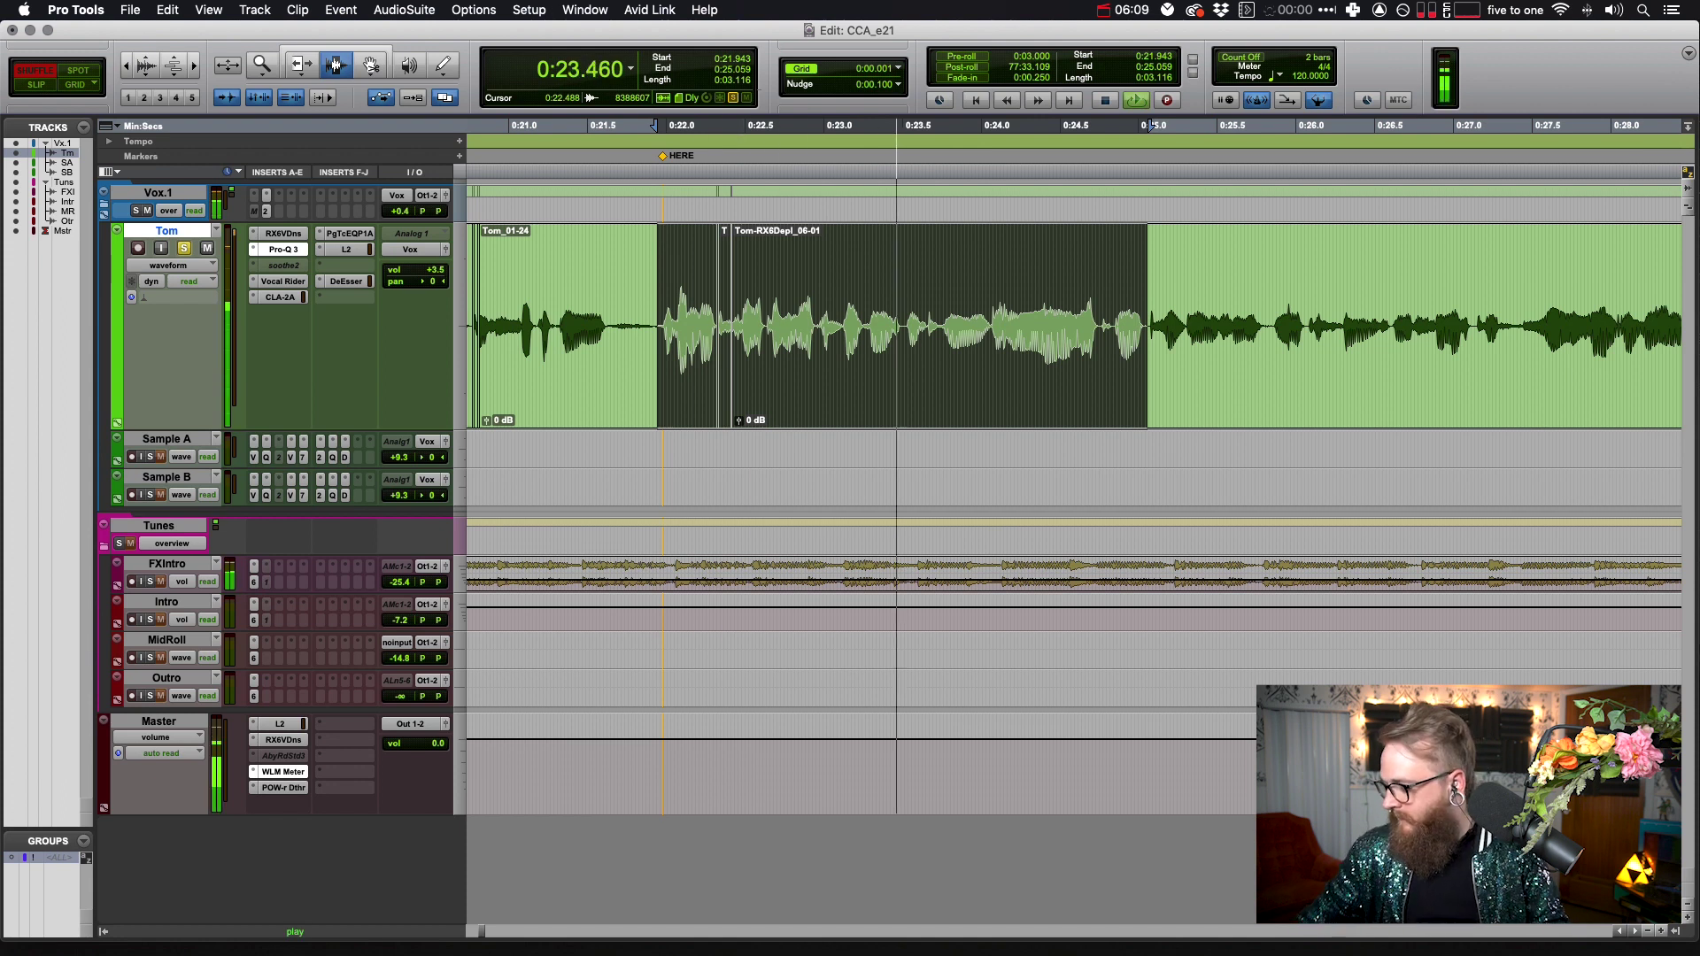
{"action": "key", "text": "XF86AudioRaiseVolume"}
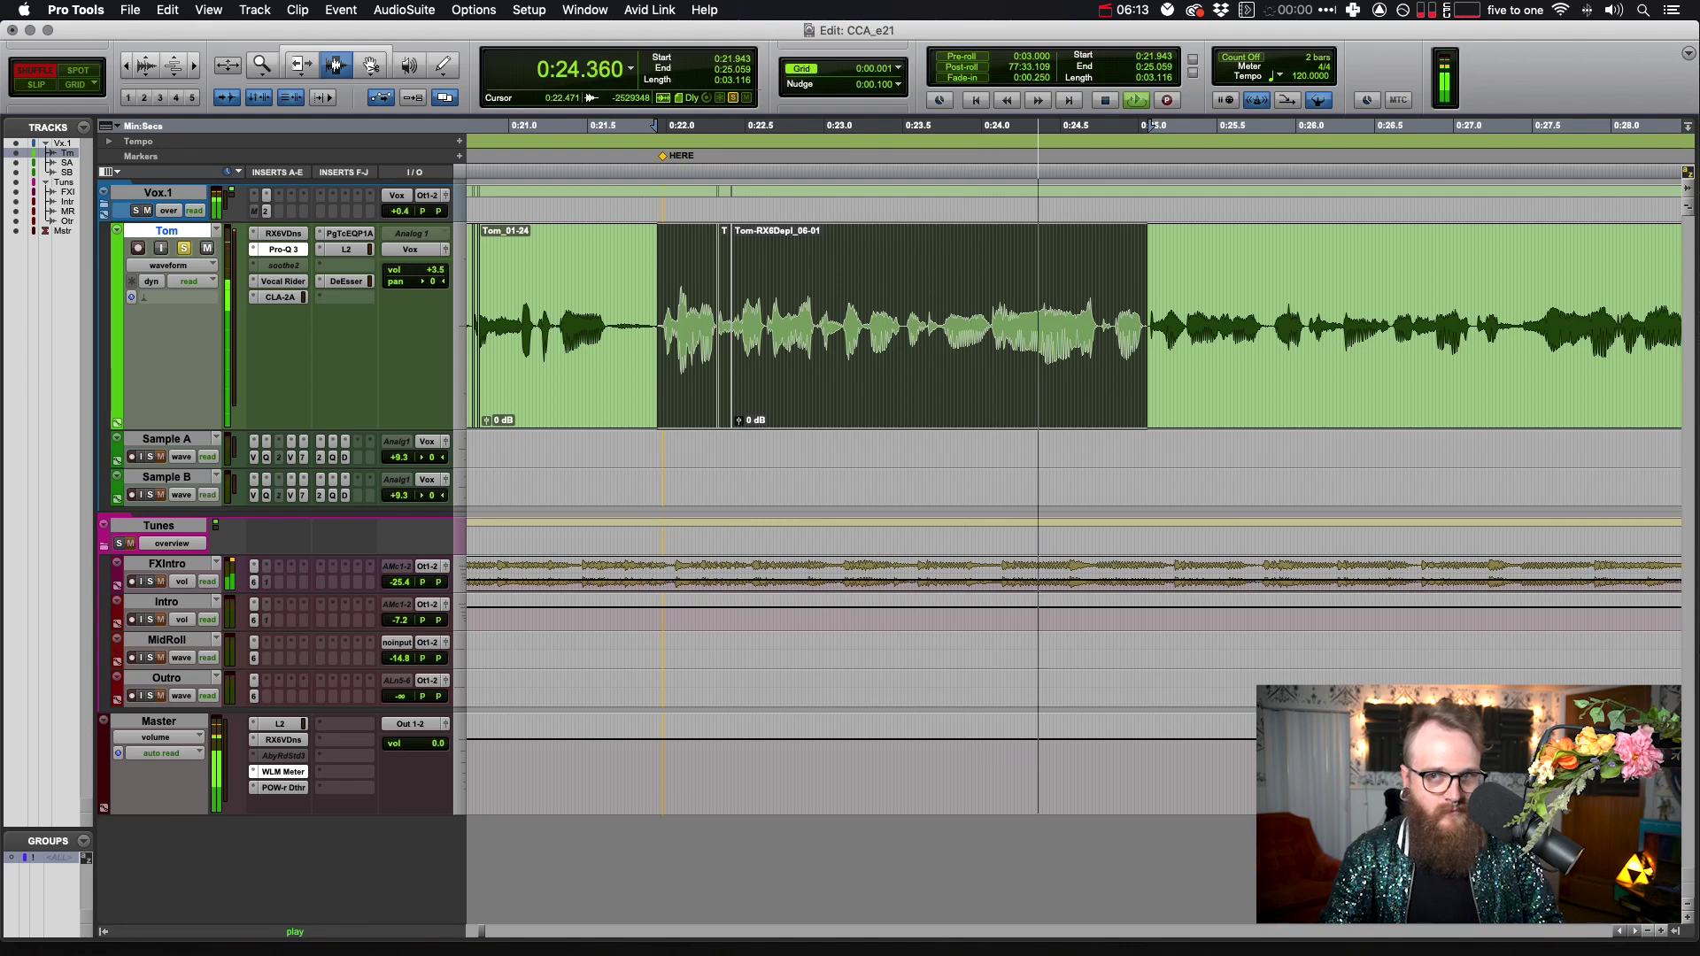
{"action": "key", "text": "space"}
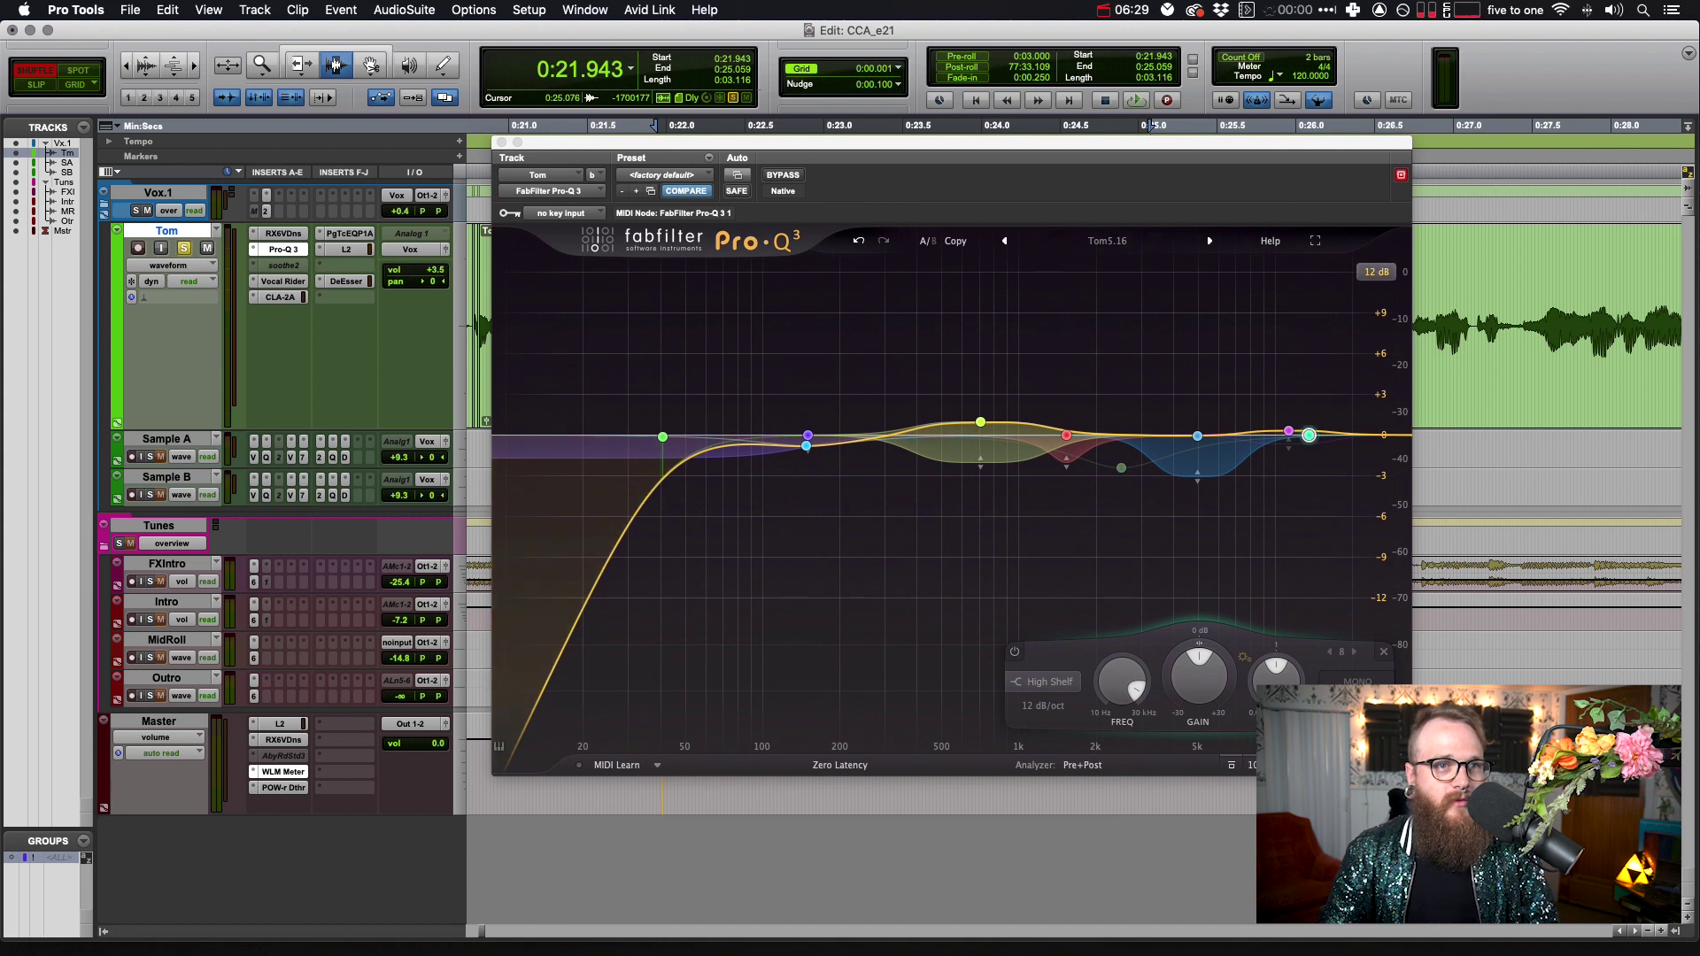
Set the EQ display range to 6 dB and delete the 2509.5 Hz bell and 13507 Hz high-shelf bands
{"action": "left_click", "coordinate": [1377, 272]}
{"action": "left_click", "coordinate": [1388, 311]}
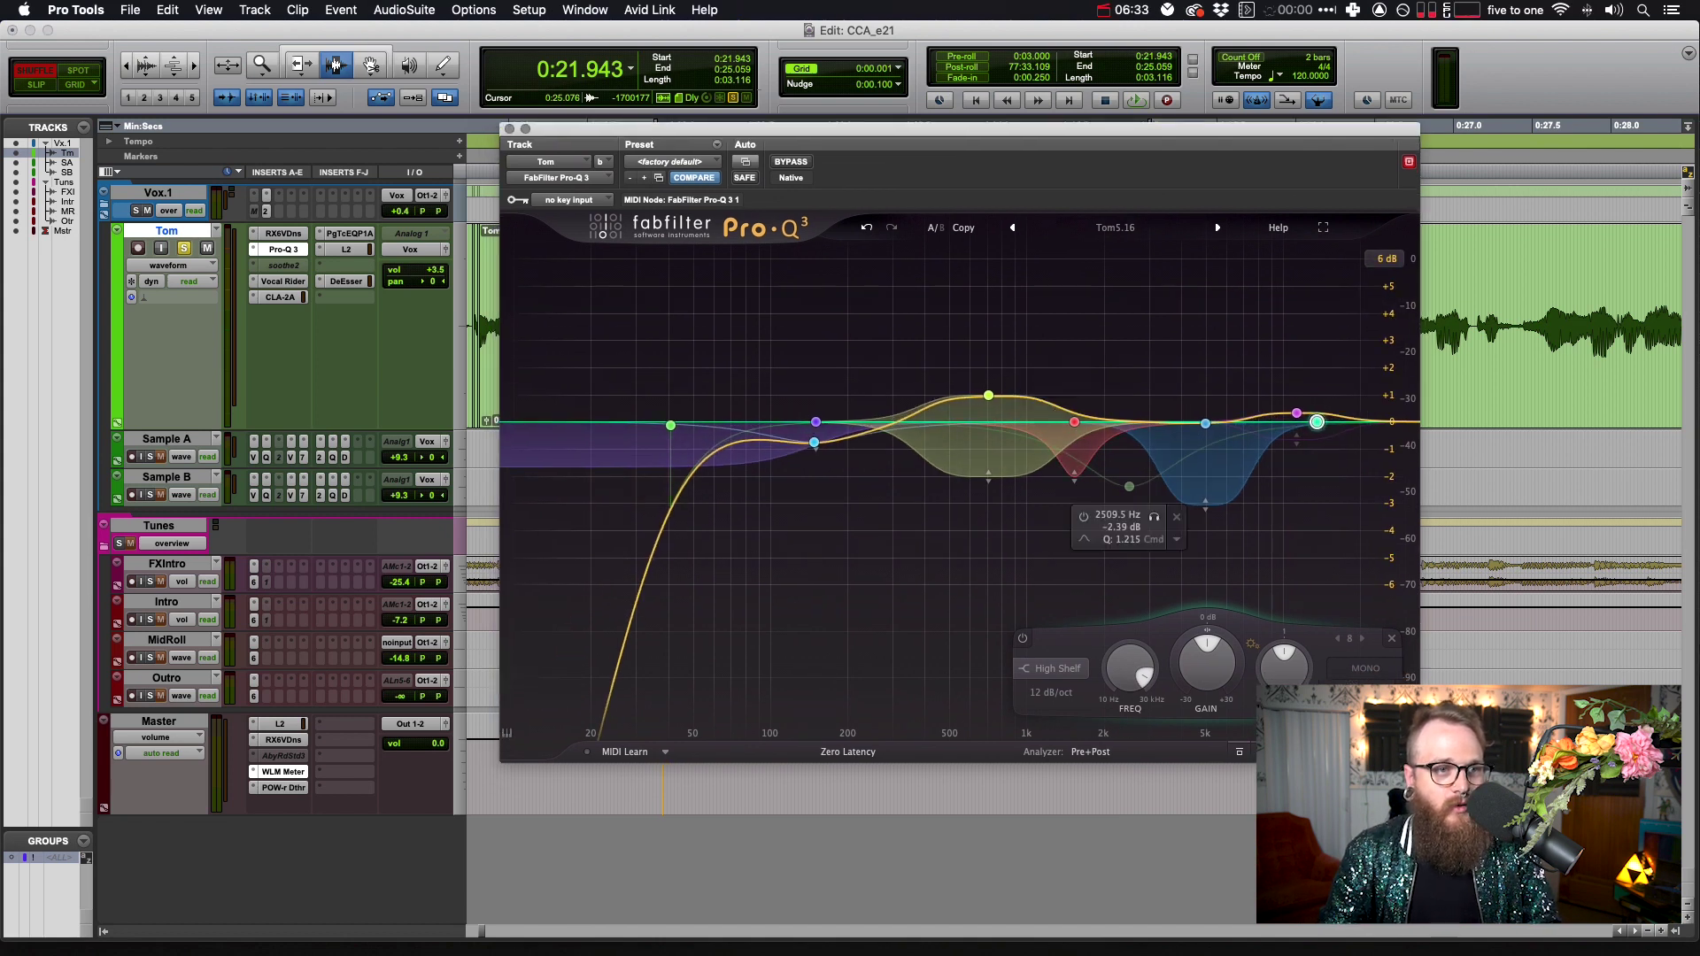
{"action": "left_click", "coordinate": [1125, 491]}
{"action": "key", "text": "Delete"}
{"action": "left_click", "coordinate": [1317, 422]}
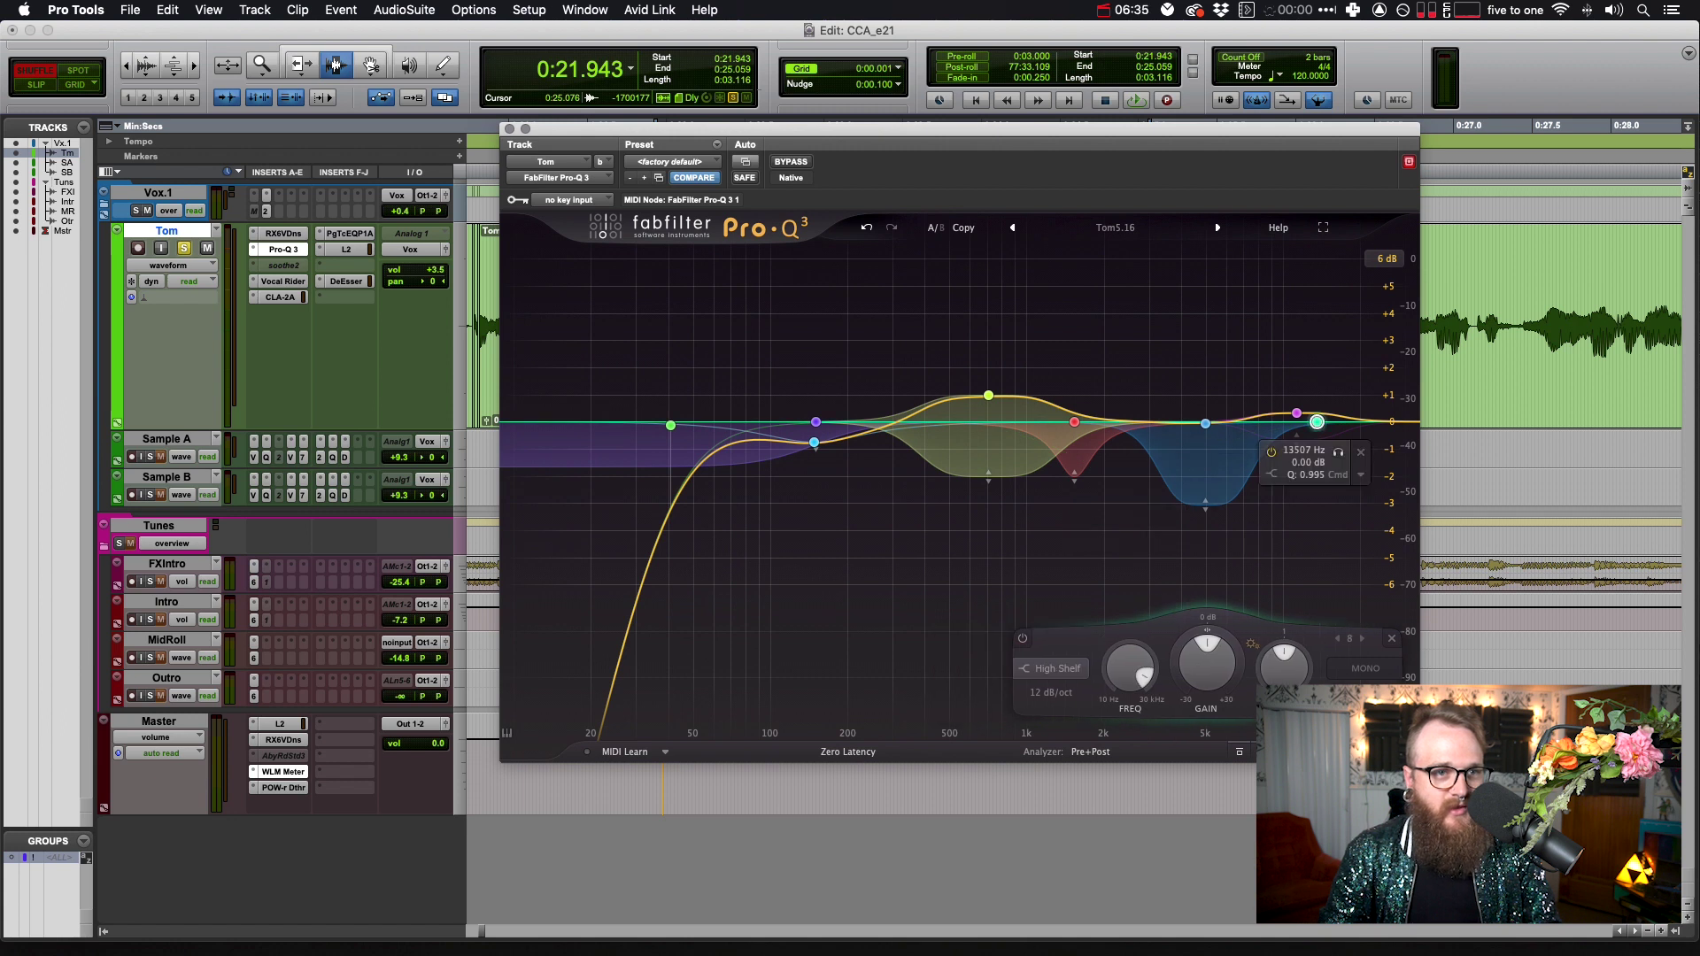
{"action": "key", "text": "Delete"}
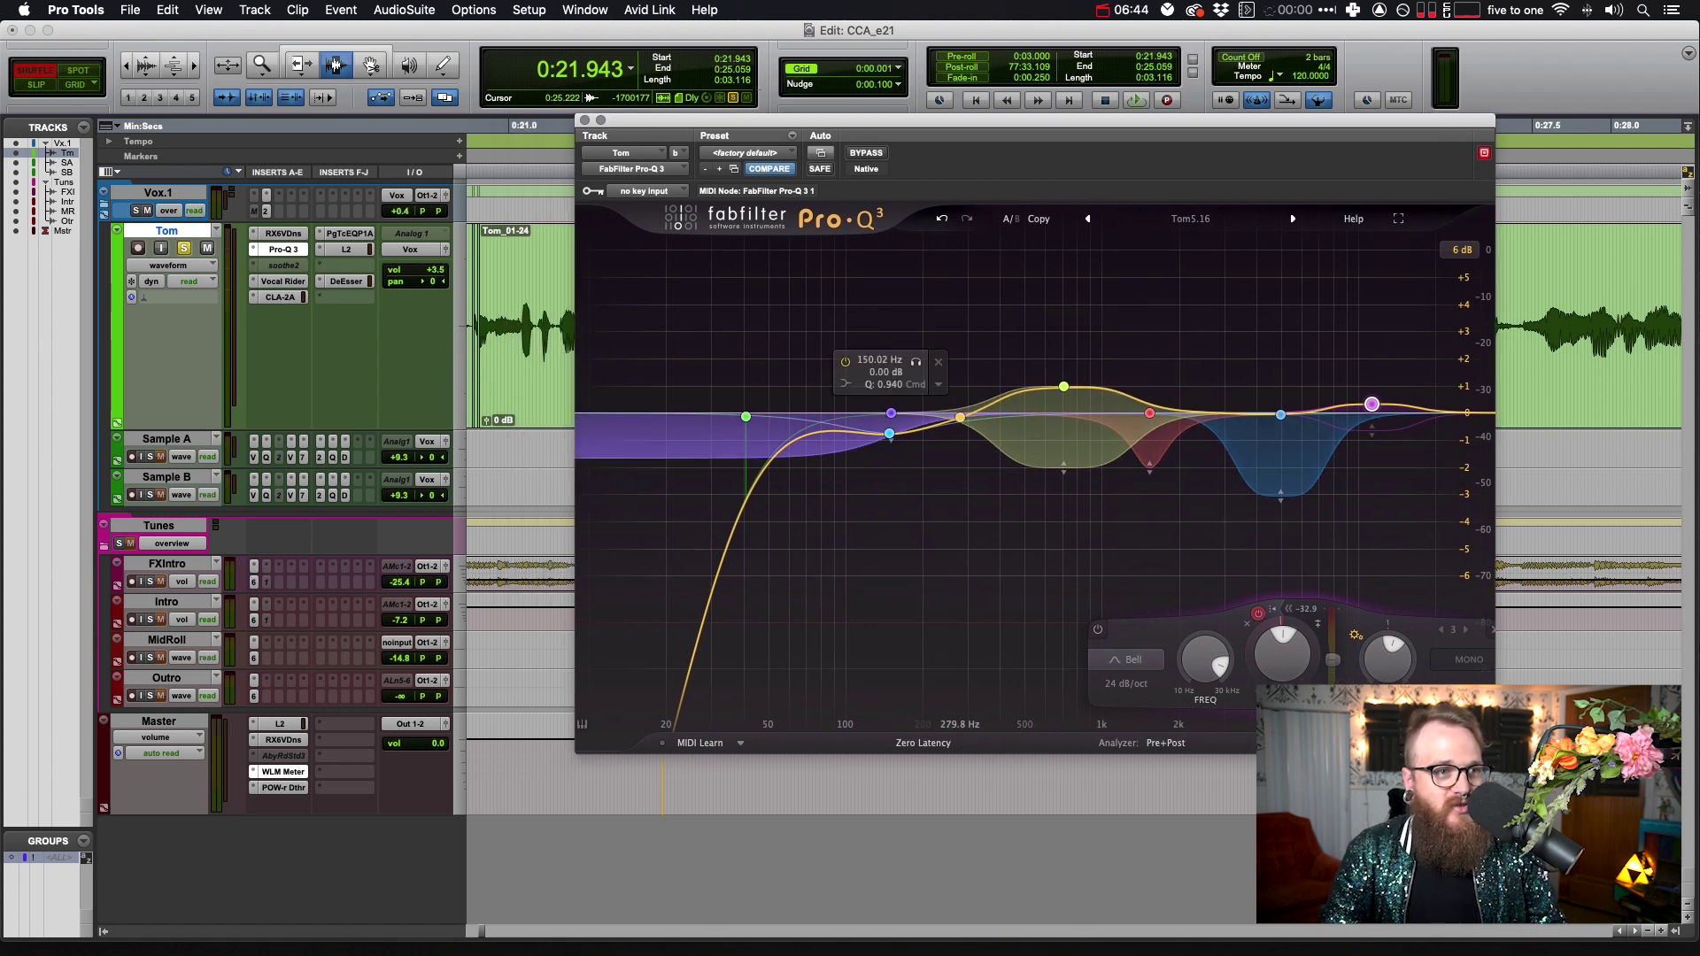
Add a narrow bell band boosted to about +11.78 dB at 104.38 Hz with a Q of about 17.1
{"action": "left_click", "coordinate": [959, 408]}
{"action": "left_click_drag", "start_coordinate": [959, 408], "coordinate": [963, 372]}
{"action": "left_click_drag", "start_coordinate": [1041, 659], "coordinate": [1041, 611]}
{"action": "scroll", "coordinate": [1040, 660], "scroll_direction": "up", "scroll_amount": 3}
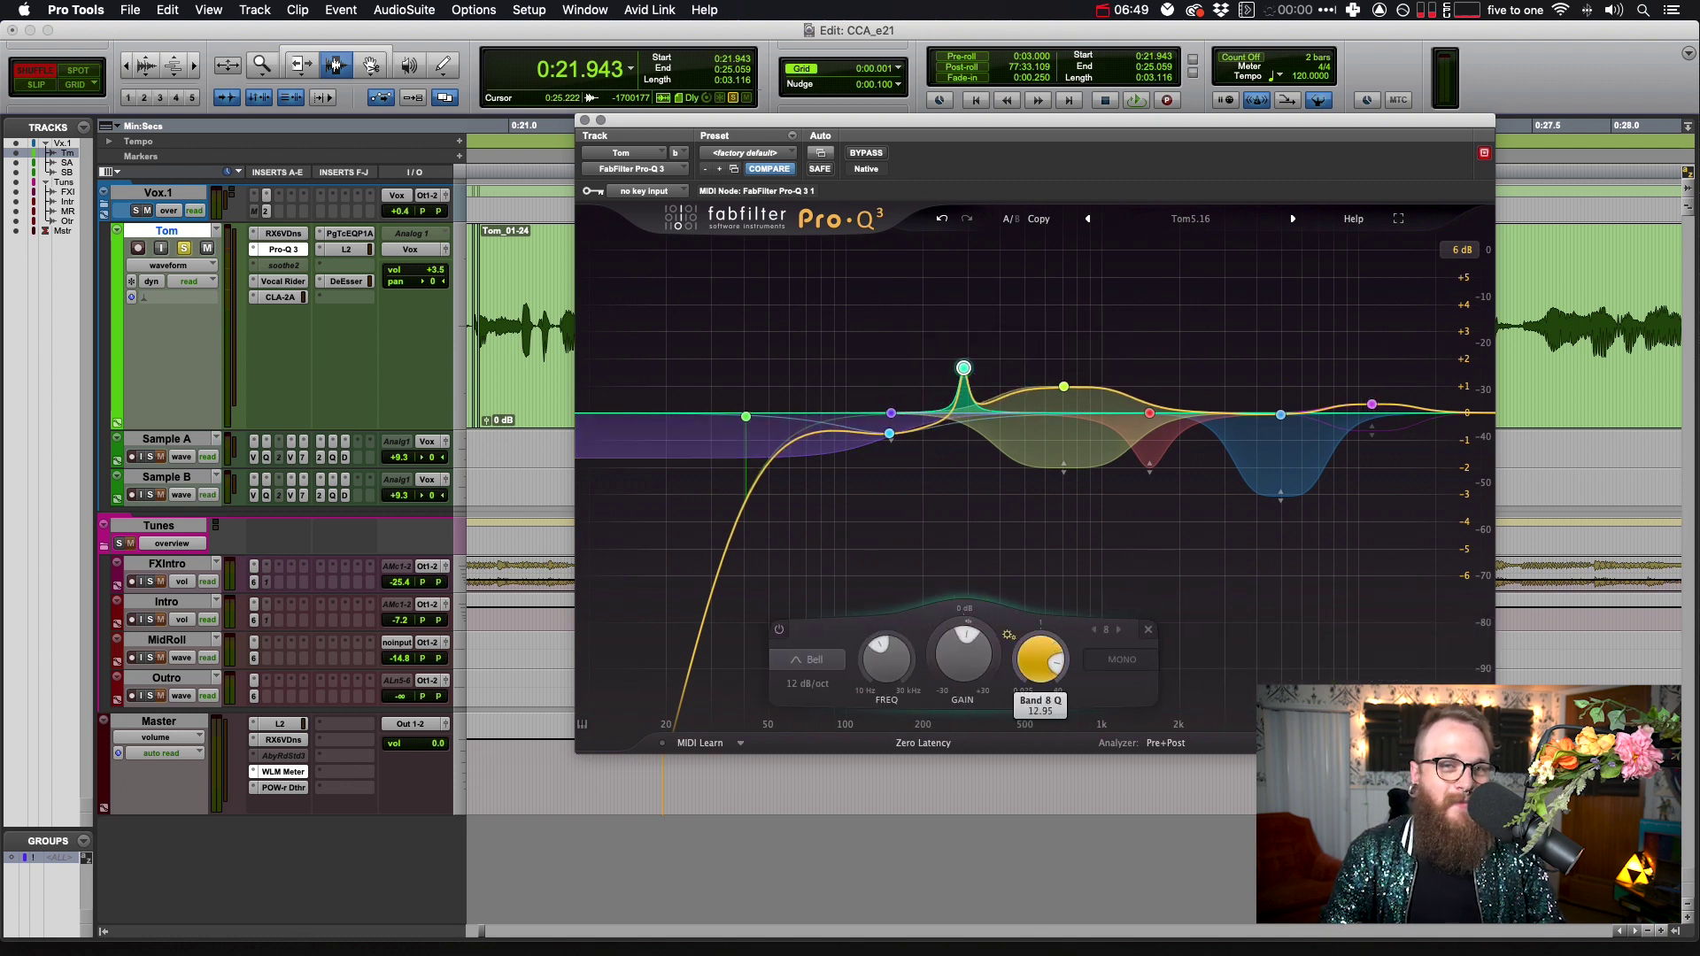
{"action": "left_click_drag", "start_coordinate": [964, 368], "coordinate": [850, 254]}
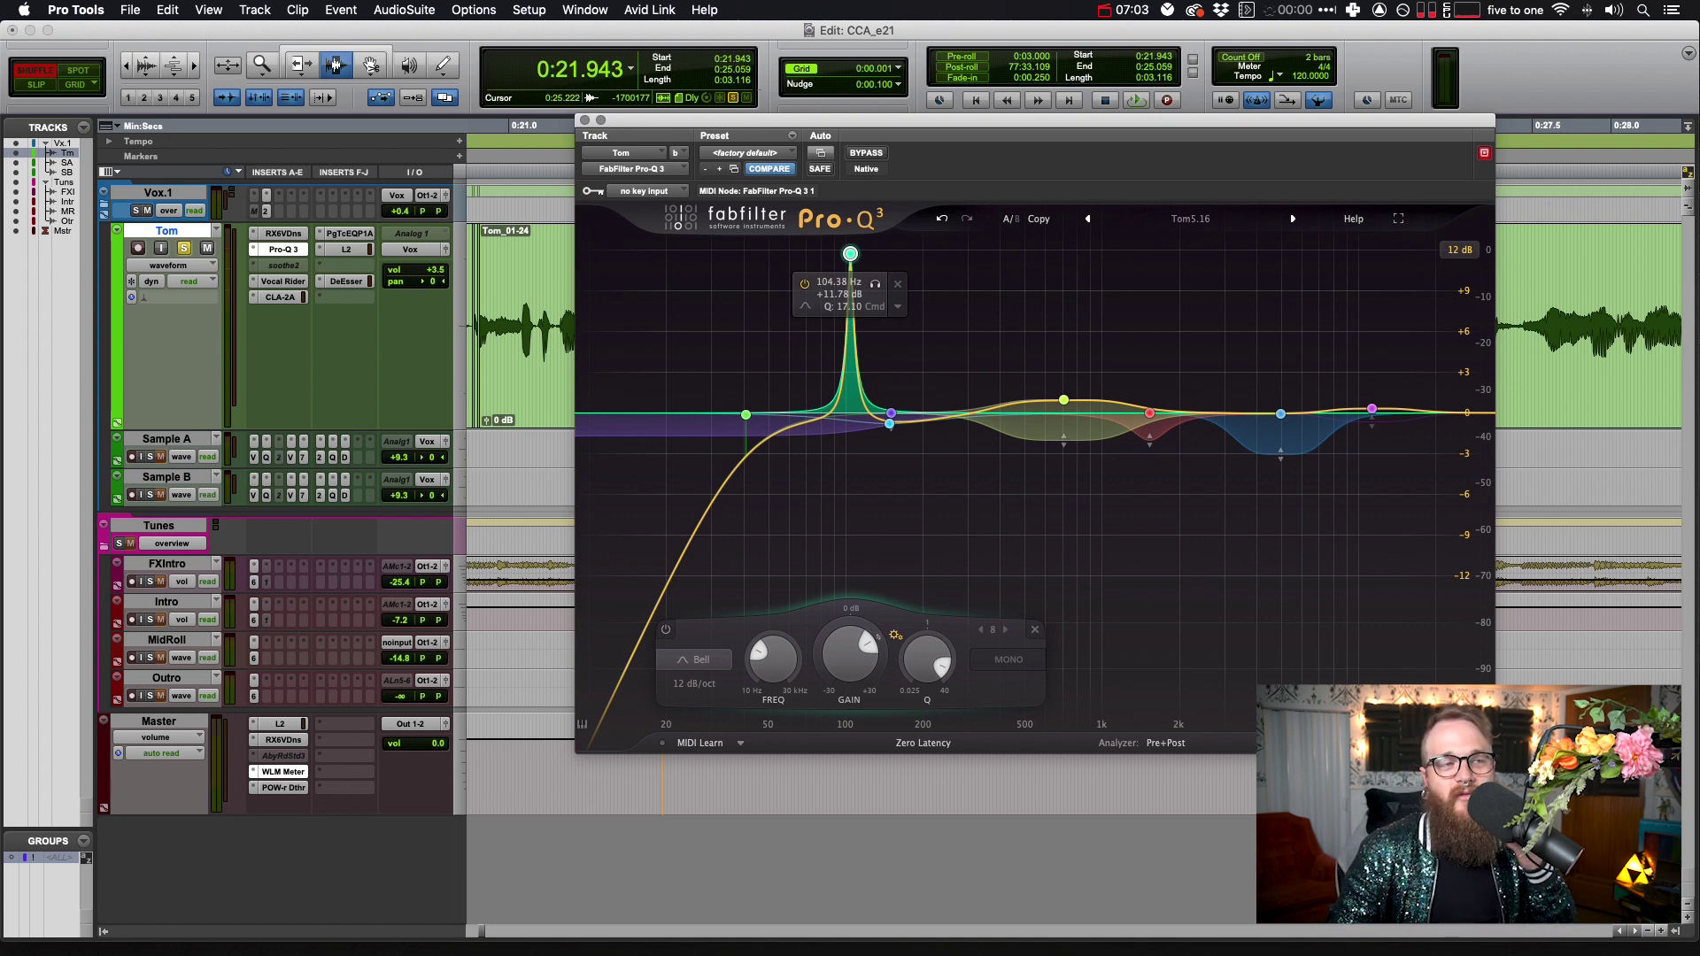
{"action": "left_click_drag", "start_coordinate": [885, 121], "coordinate": [884, 136]}
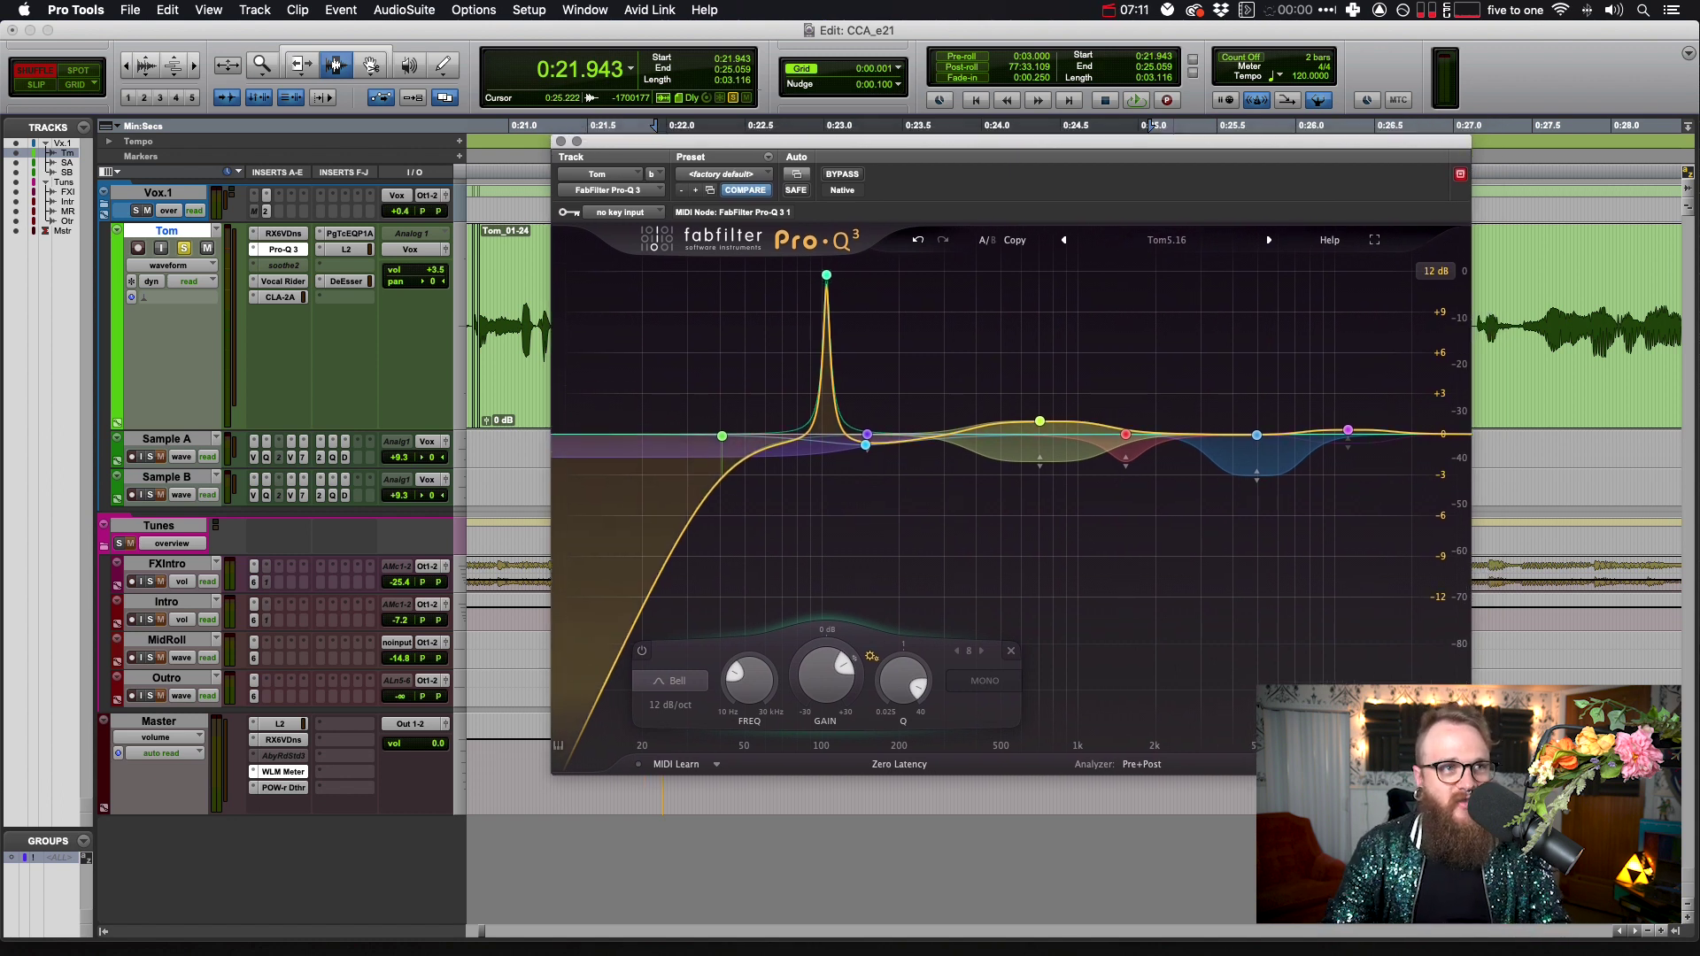
{"action": "mouse_move", "coordinate": [826, 275]}
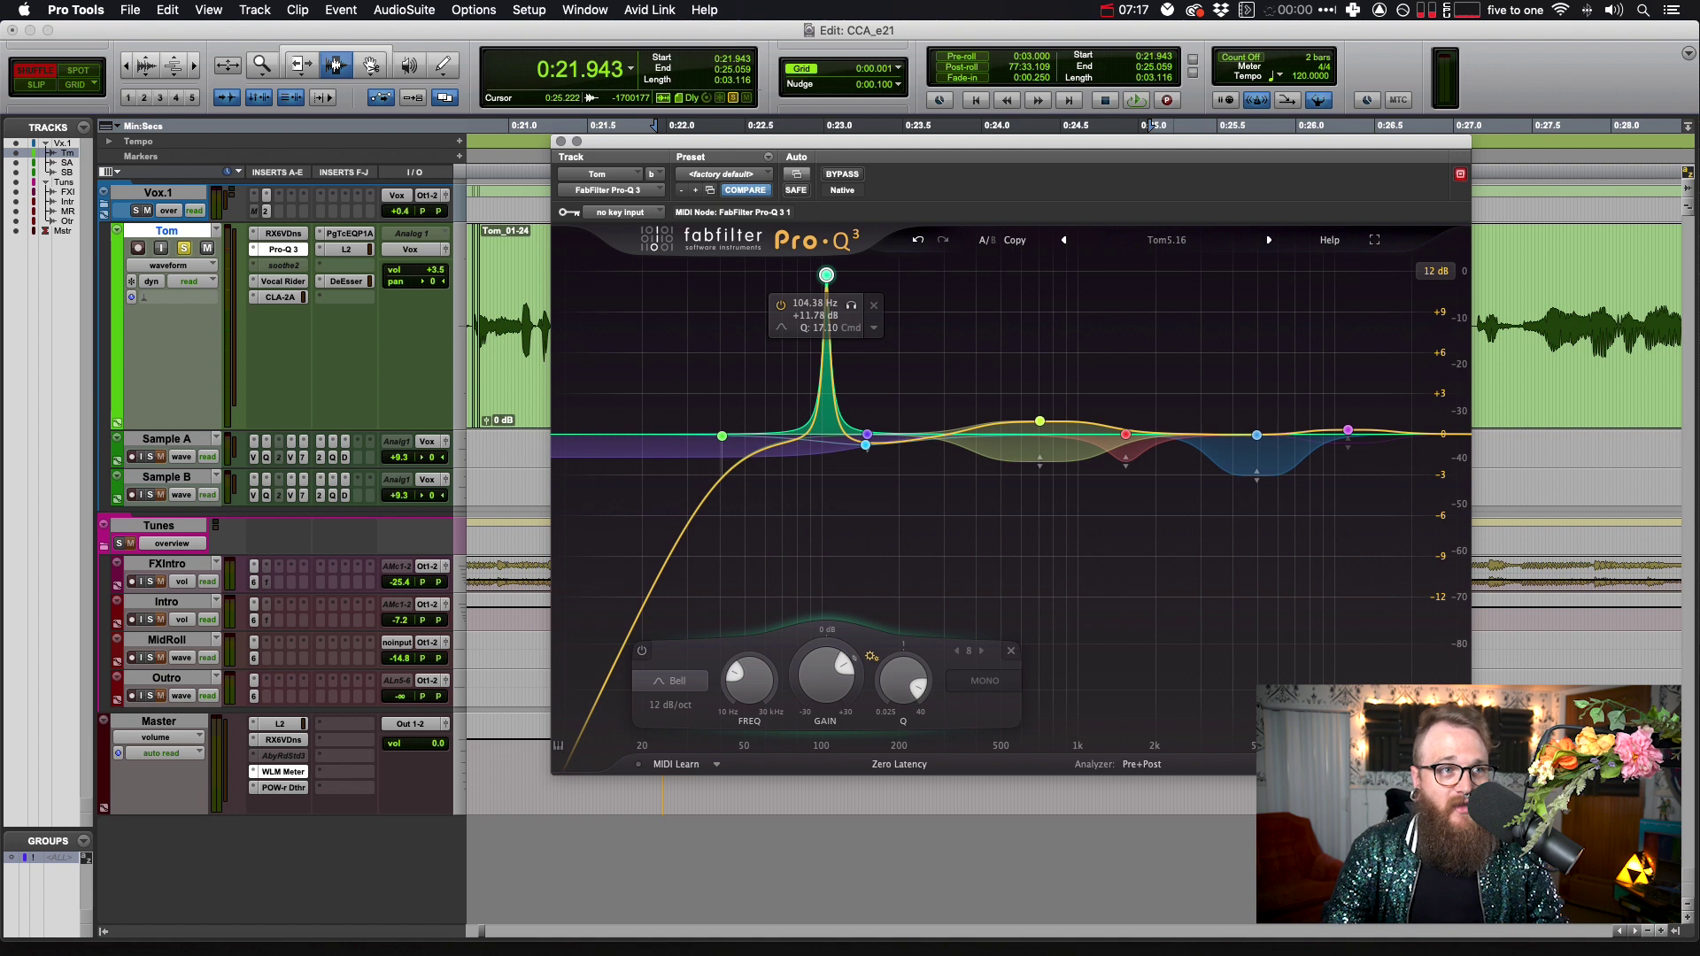
{"action": "left_click_drag", "start_coordinate": [841, 142], "coordinate": [831, 210]}
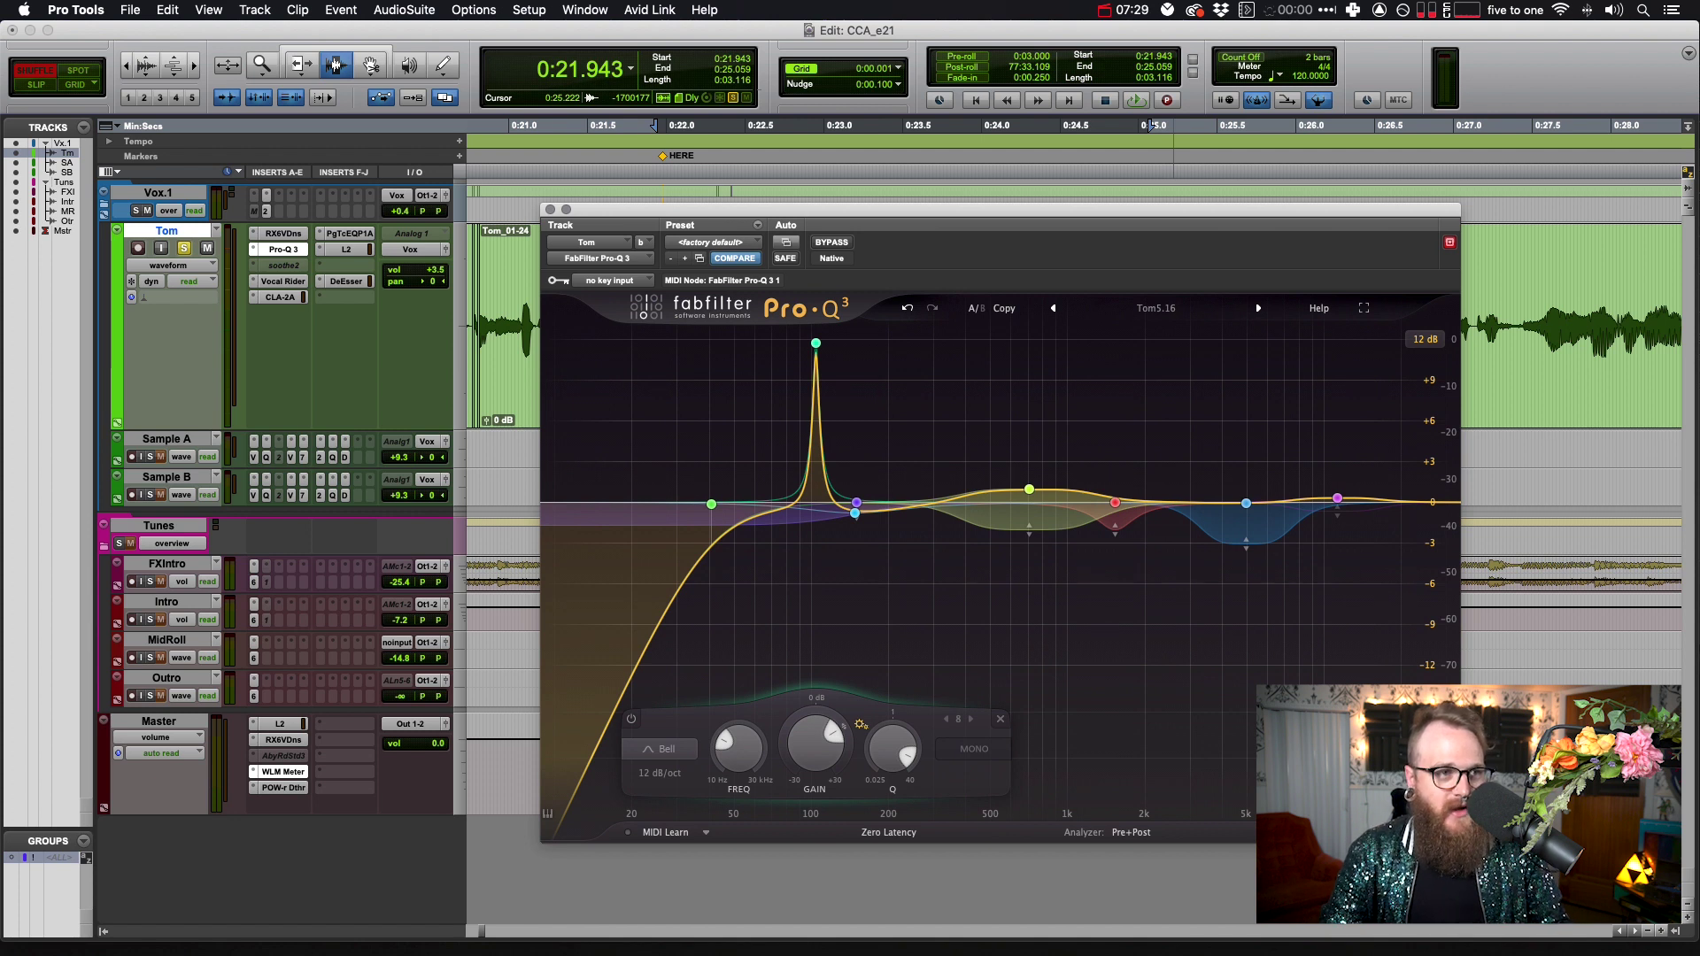
{"action": "mouse_move", "coordinate": [815, 342]}
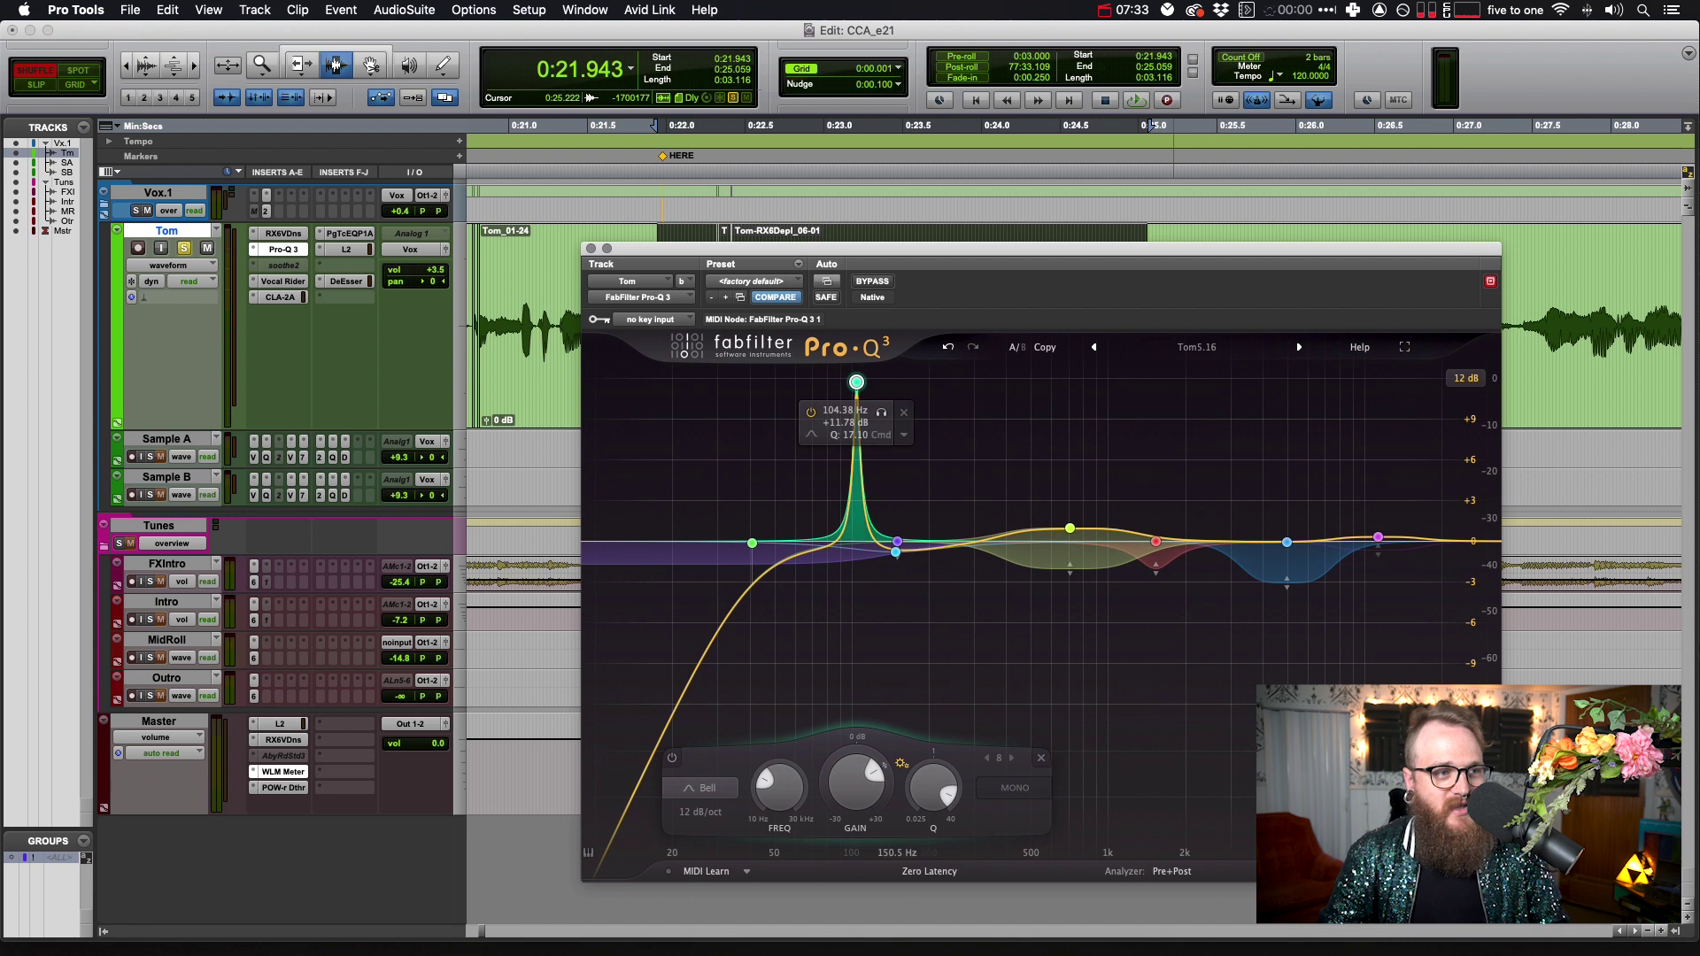
Sweep the boosted narrow band through the low mids during playback, settling at 215.20 Hz with about +12.82 dB gain
{"action": "key", "text": "space"}
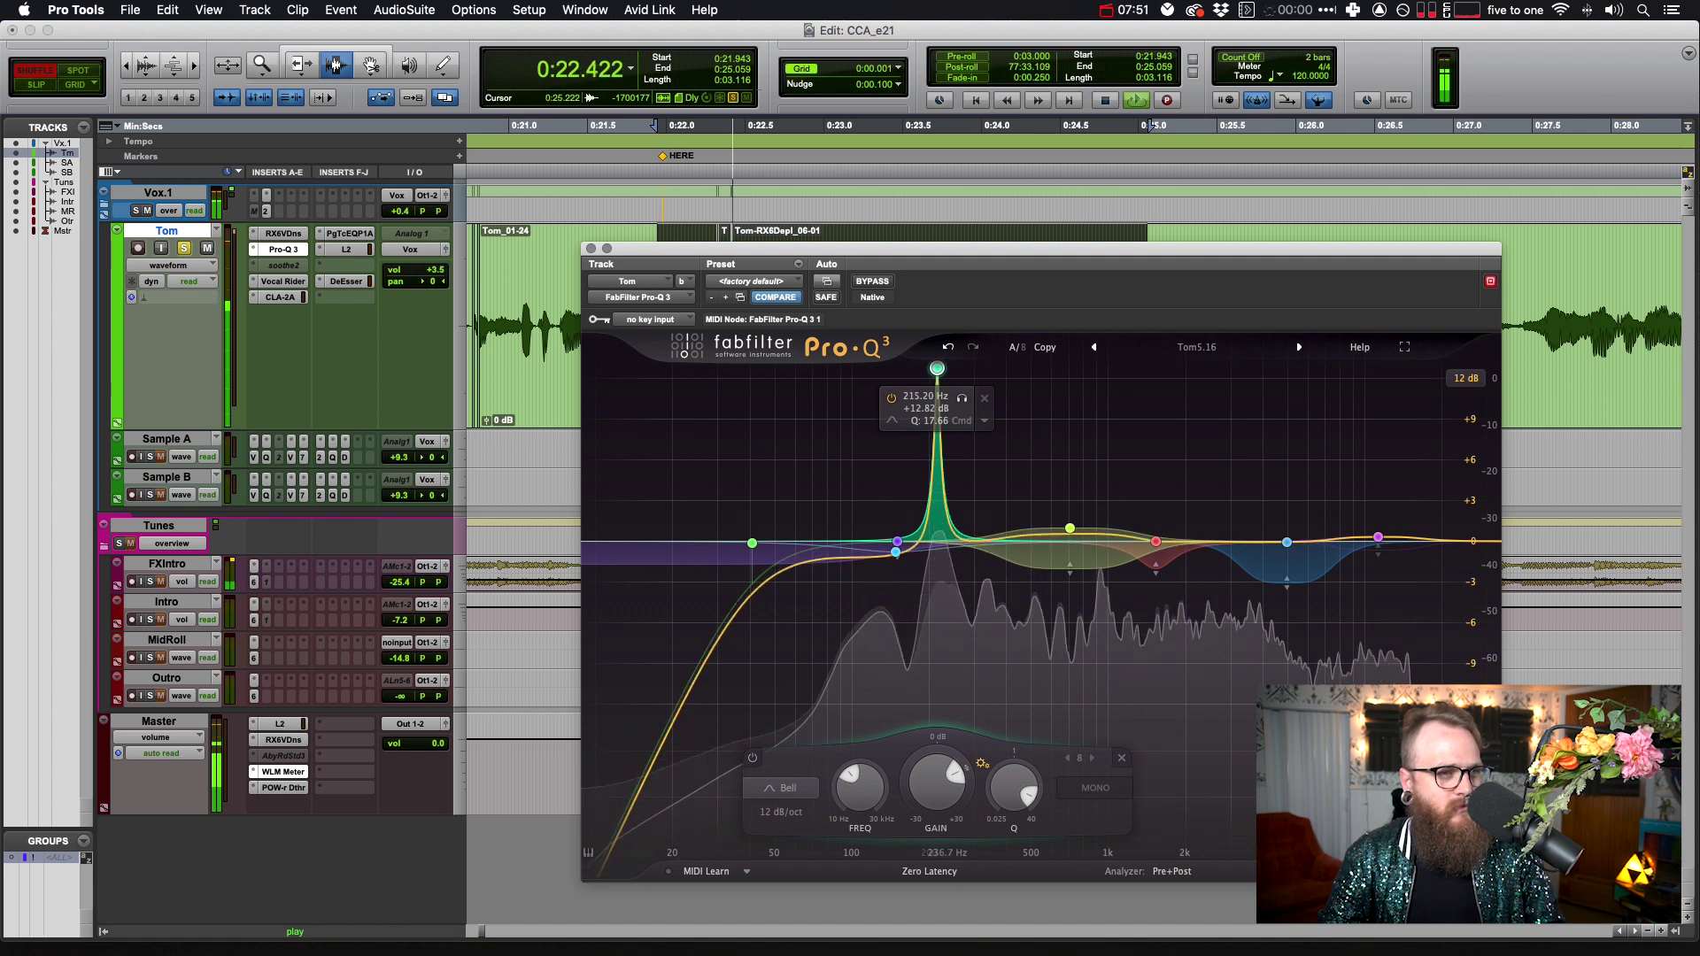
{"action": "key", "text": "space"}
{"action": "key", "text": "space"}
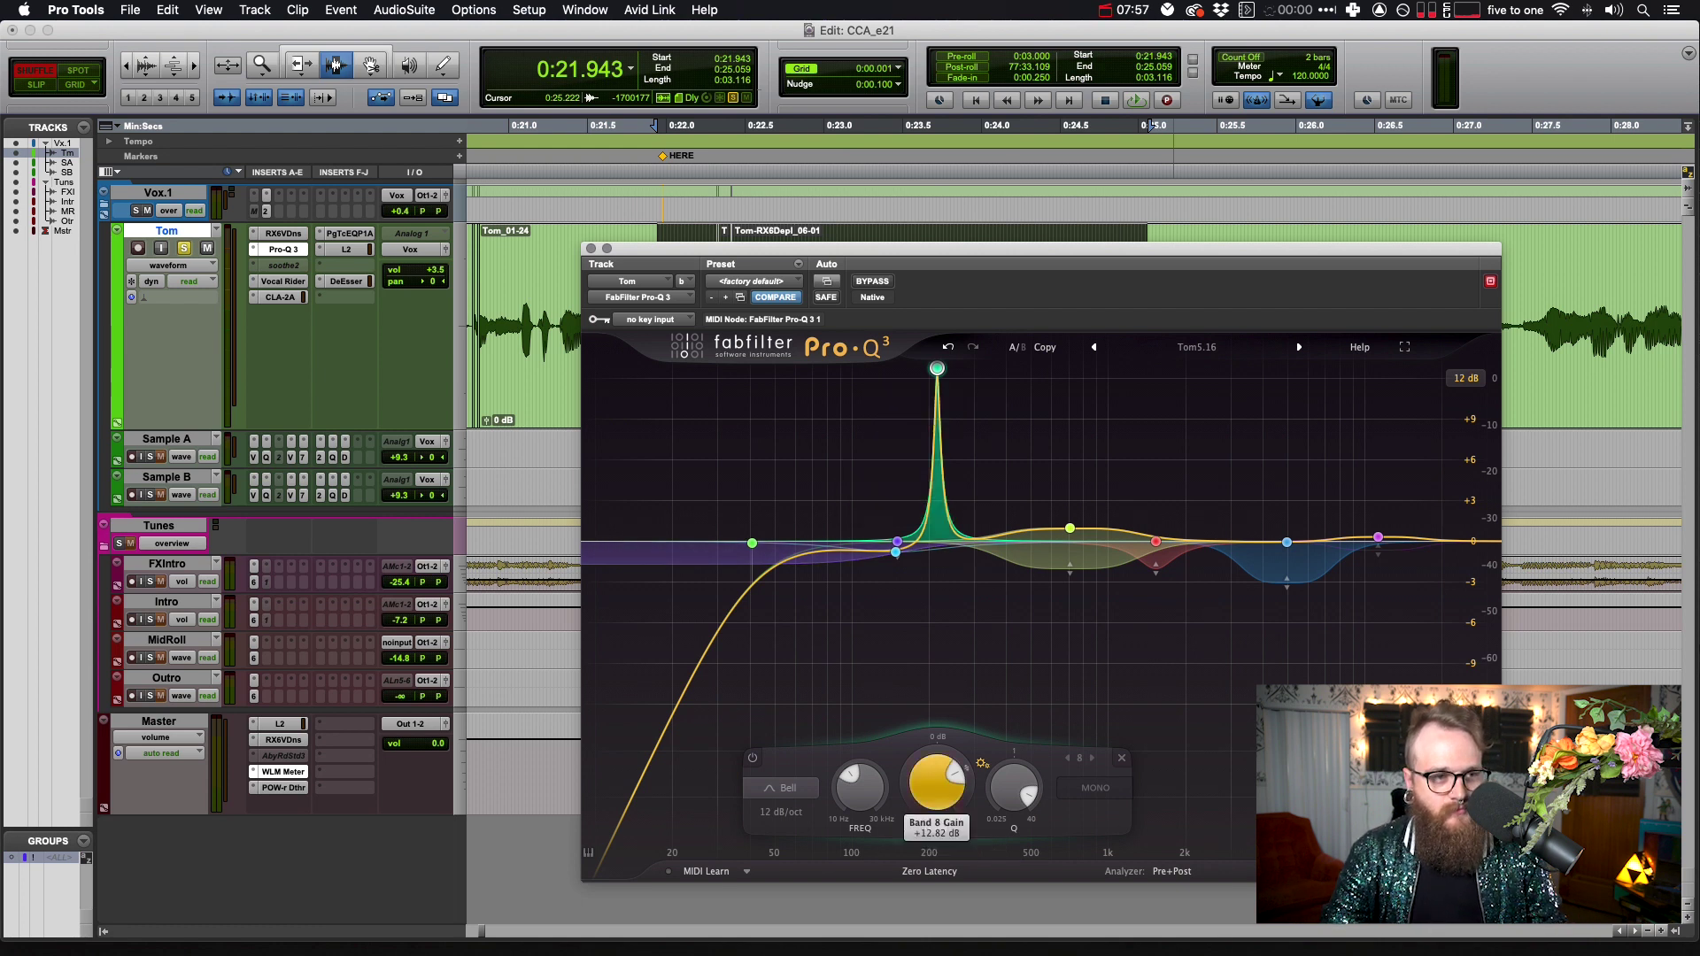
{"action": "mouse_move", "coordinate": [937, 784]}
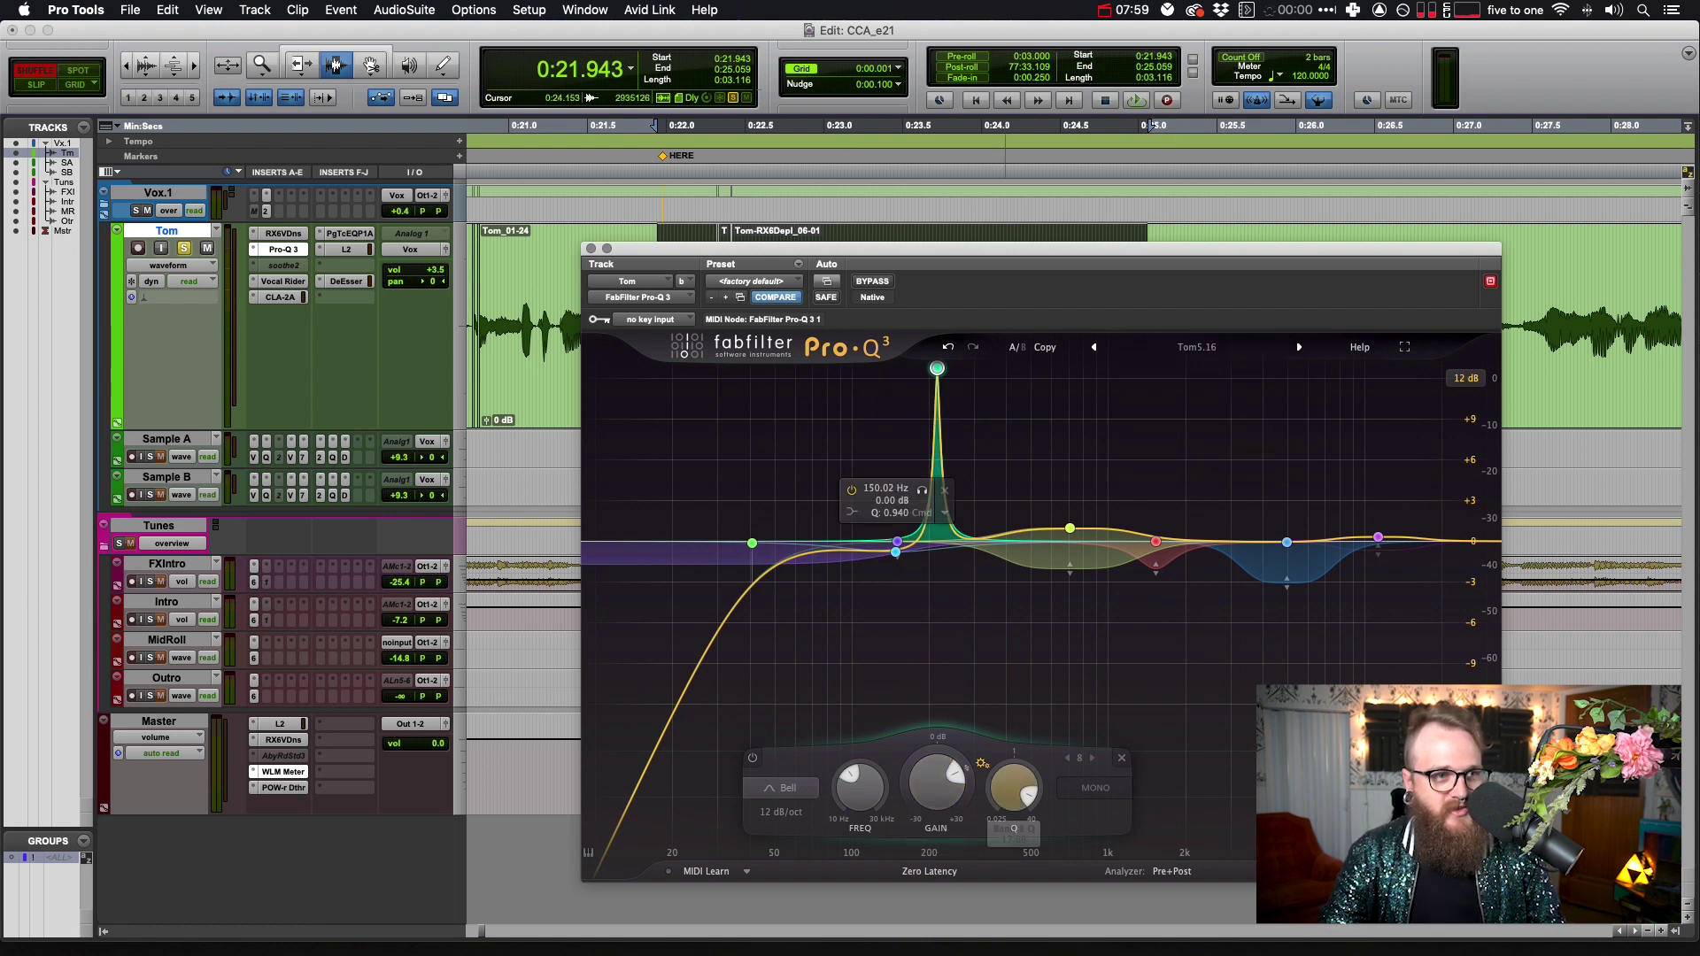
Compare the vocal phrase with the boosted 215.20 Hz band bypassed and re-enabled during playback
{"action": "left_click", "coordinate": [892, 398]}
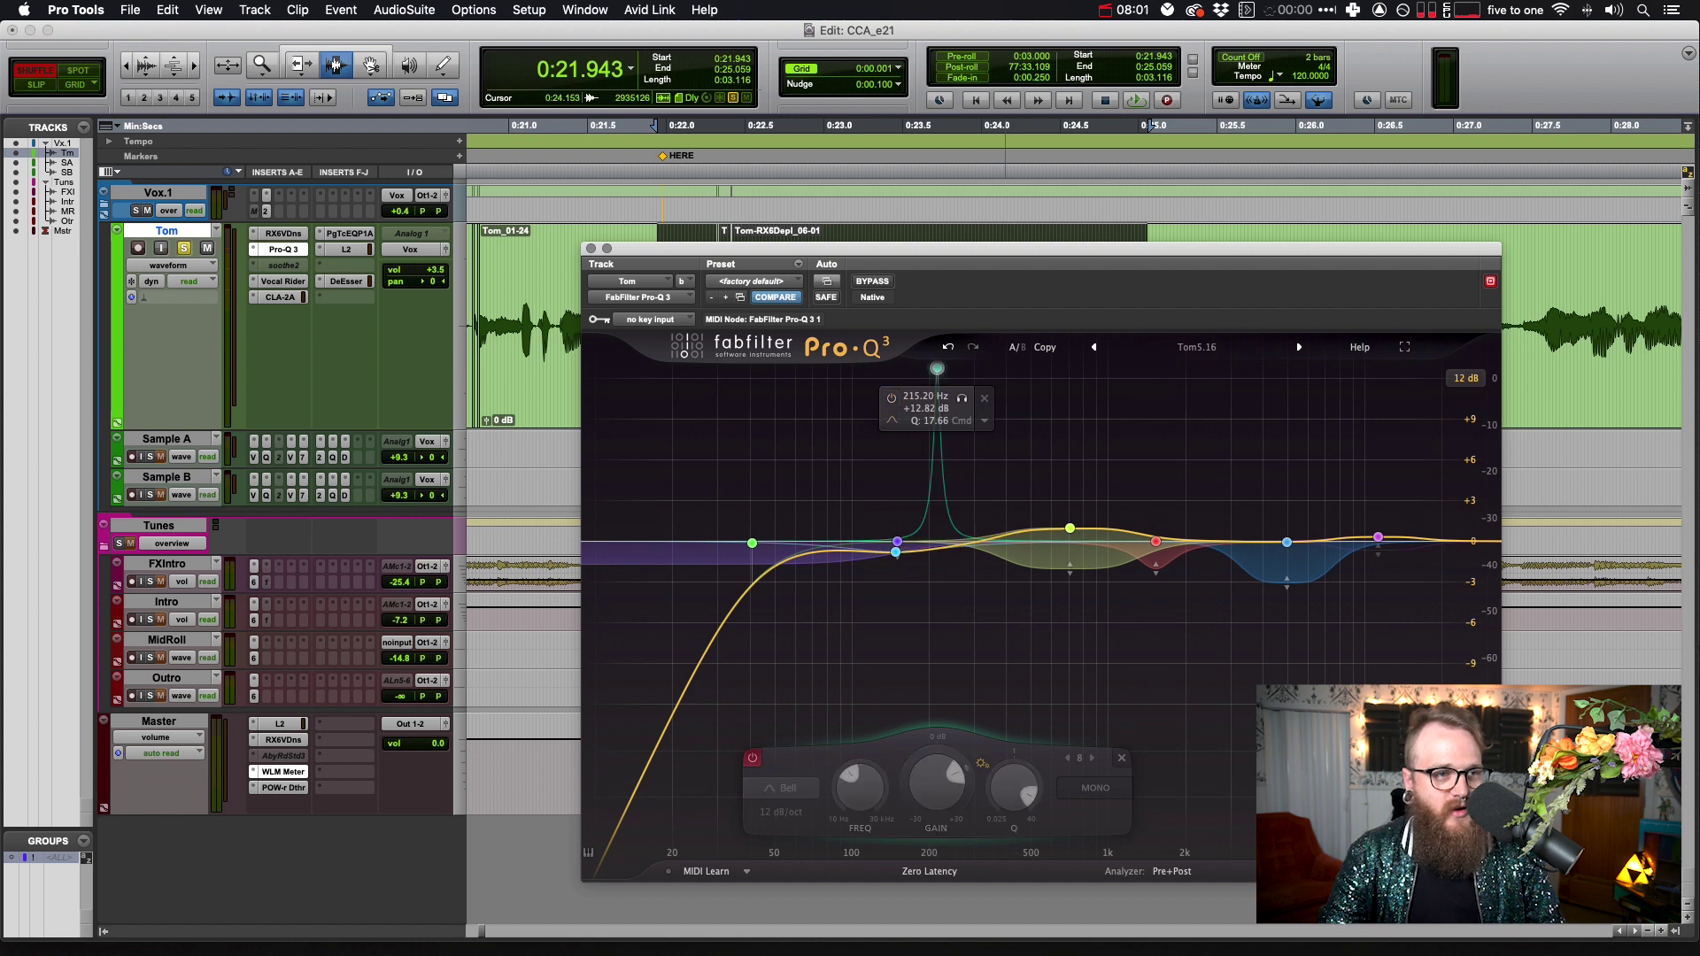
{"action": "key", "text": "space"}
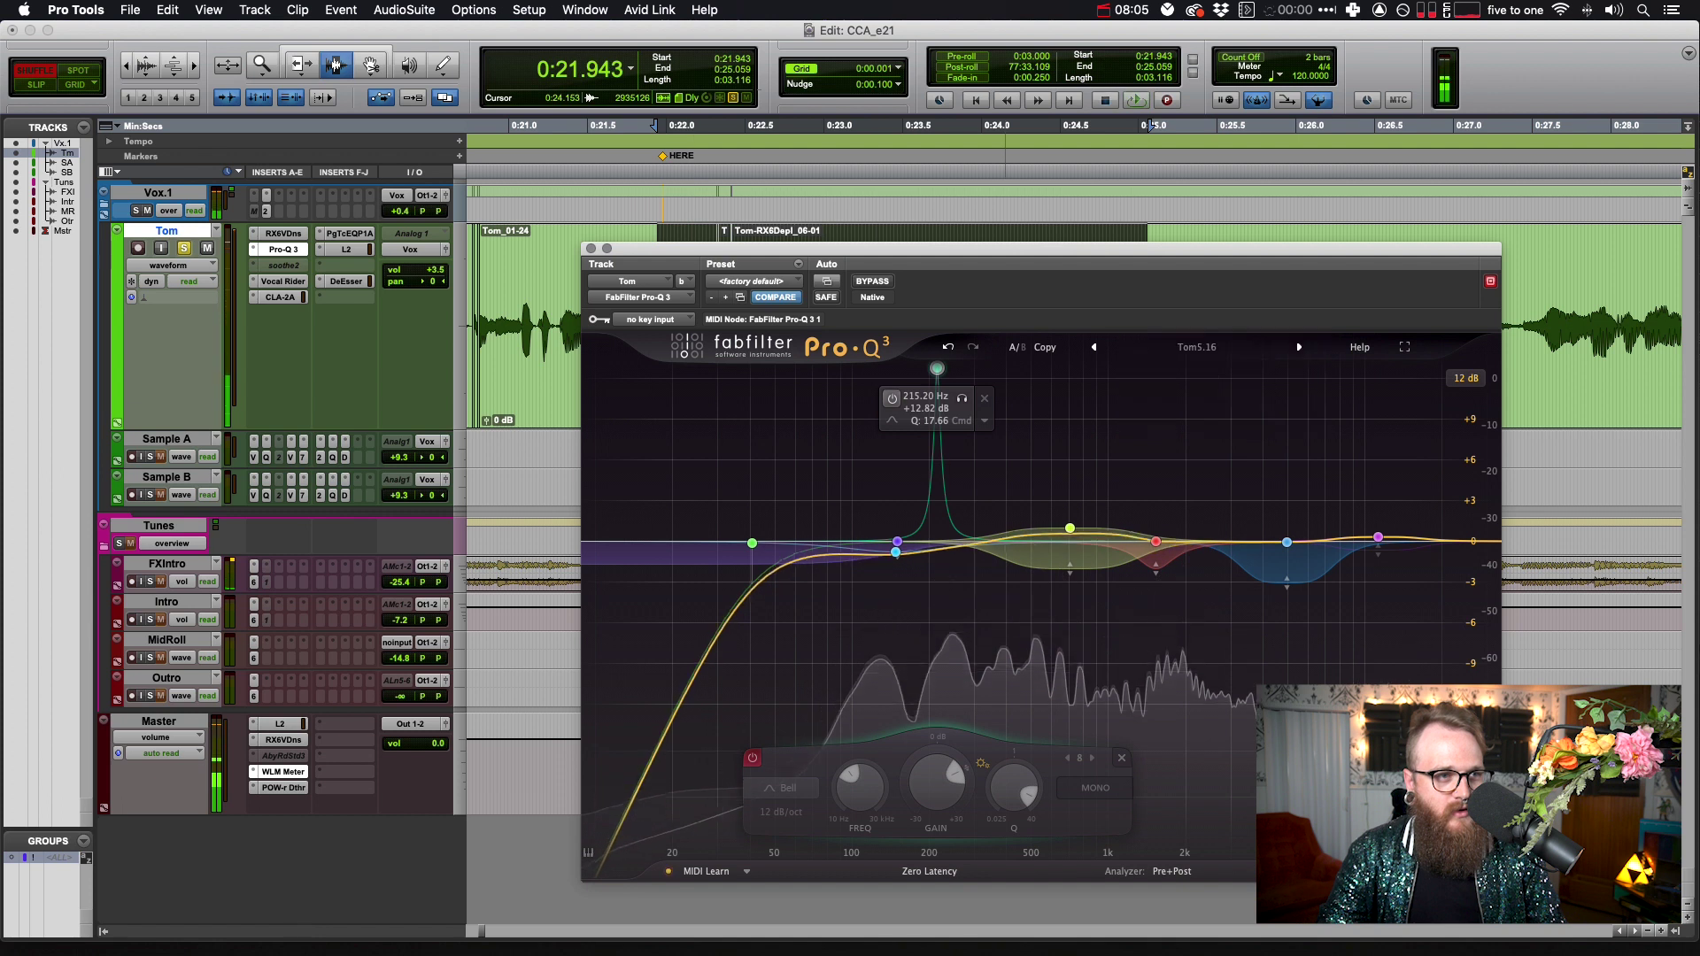
{"action": "left_click", "coordinate": [892, 398]}
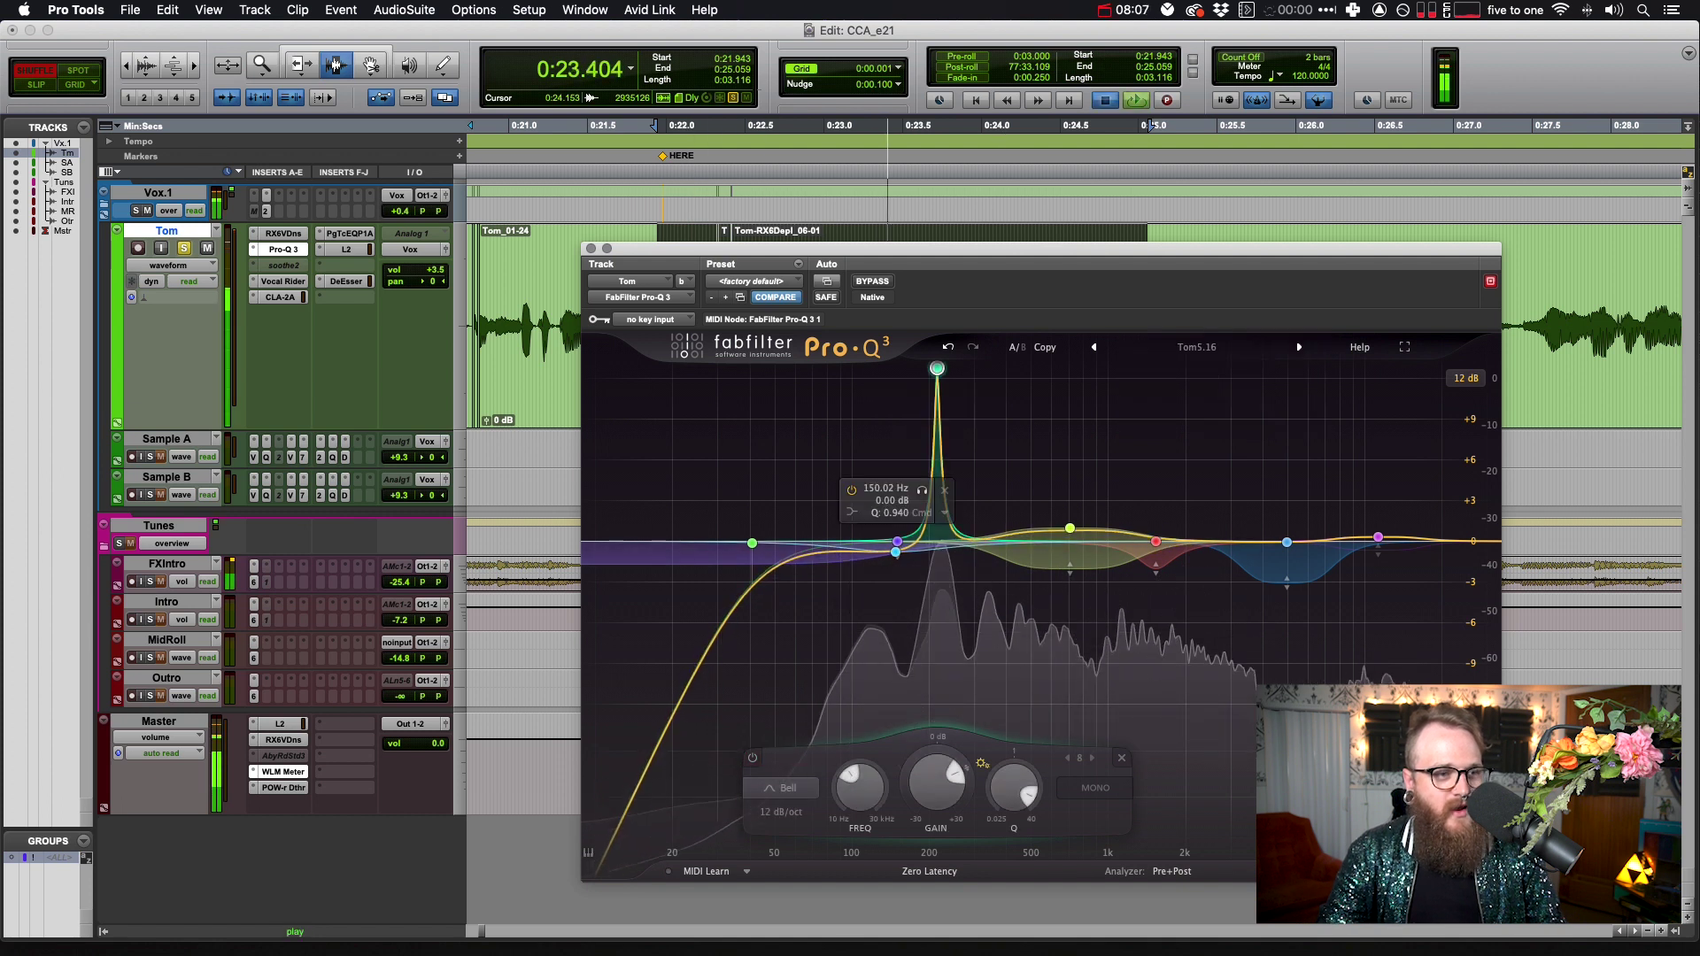
{"action": "key", "text": "space"}
{"action": "left_click", "coordinate": [962, 398]}
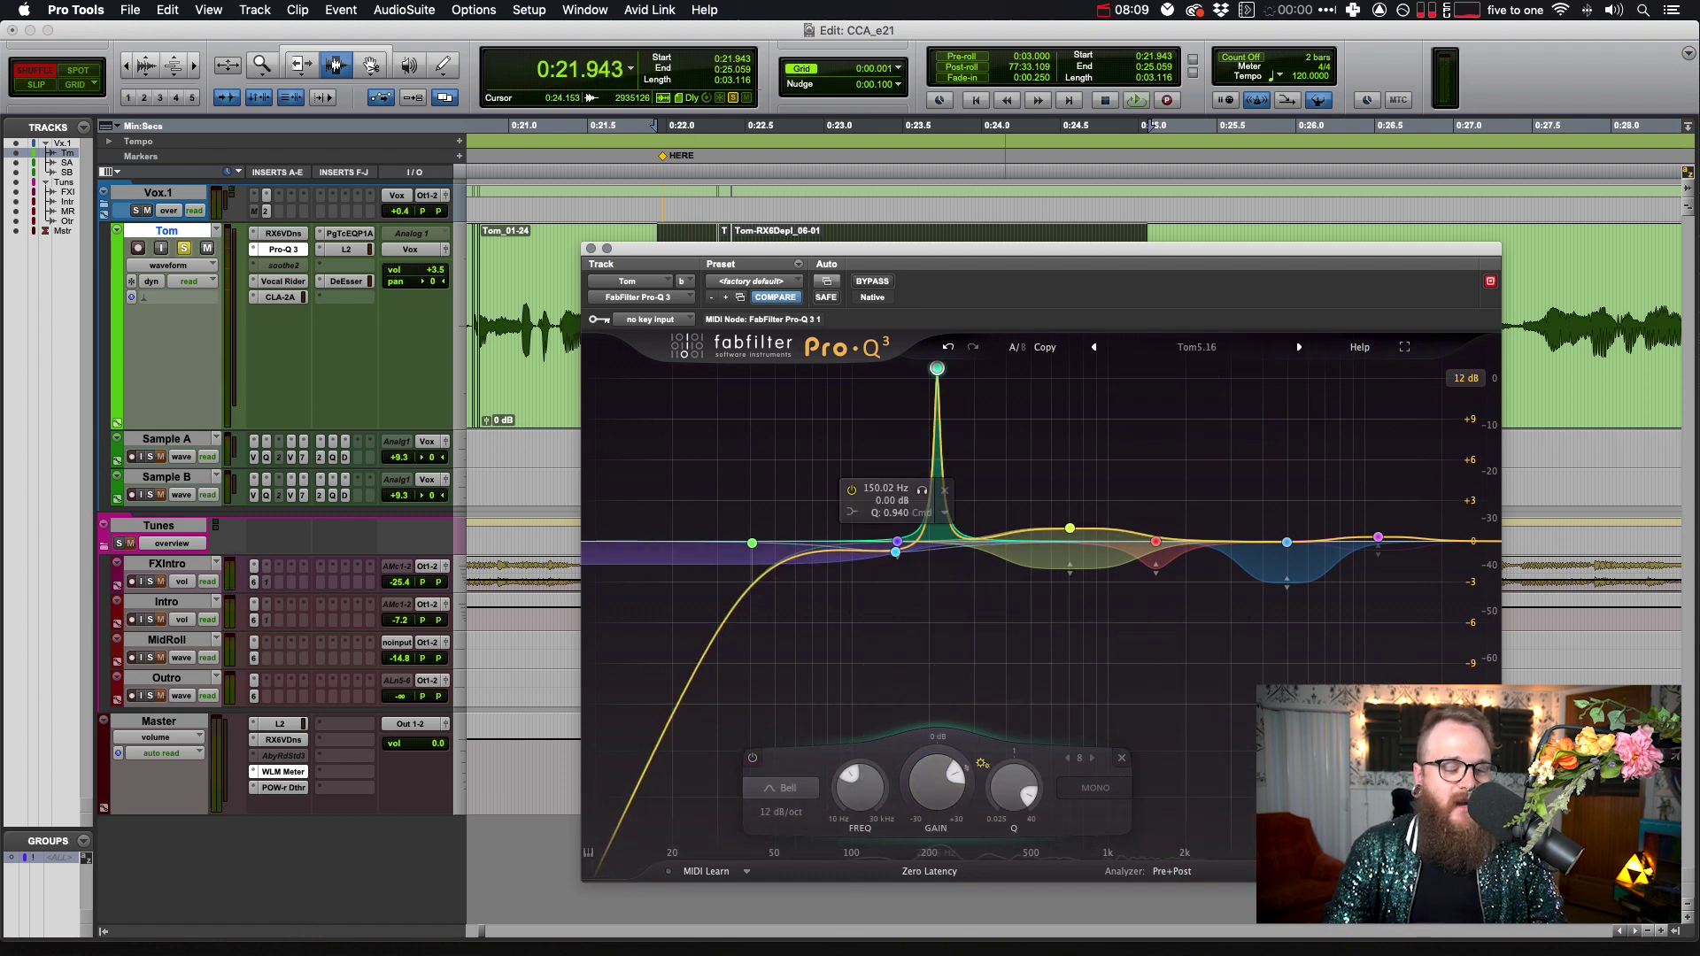
Turn the 215.20 Hz boost into a narrow cut of about -3.27 dB, auditioning its depth during playback
{"action": "left_click_drag", "start_coordinate": [937, 784], "coordinate": [936, 837]}
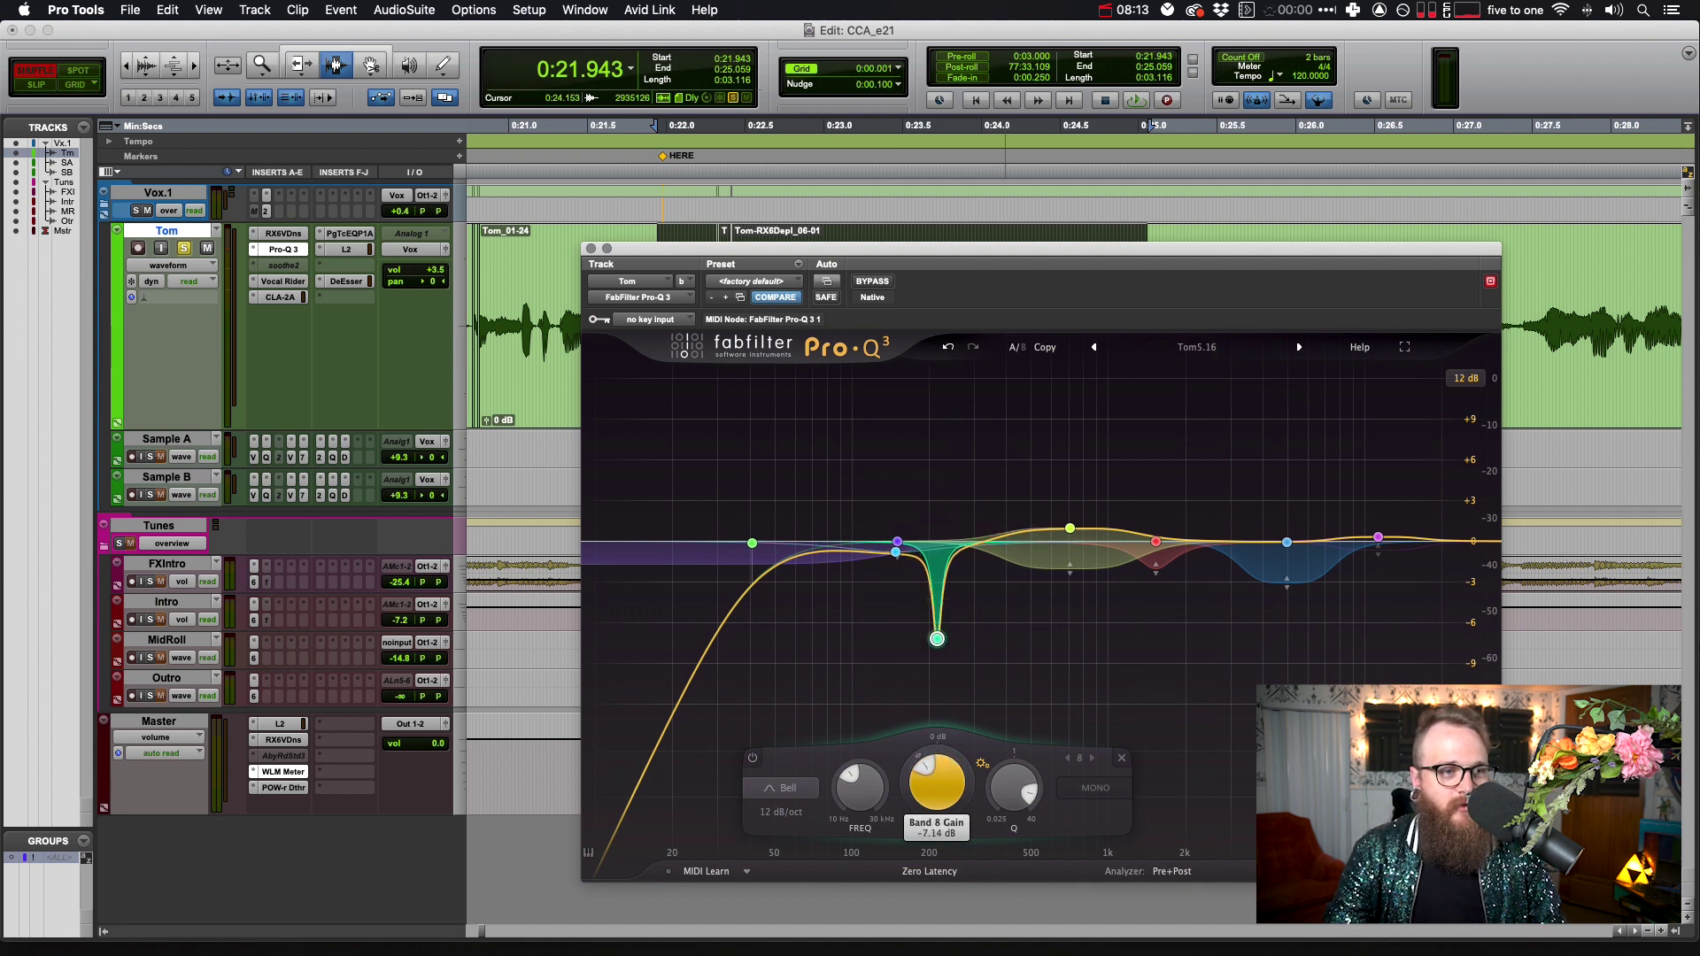
{"action": "left_click_drag", "start_coordinate": [937, 837], "coordinate": [936, 843]}
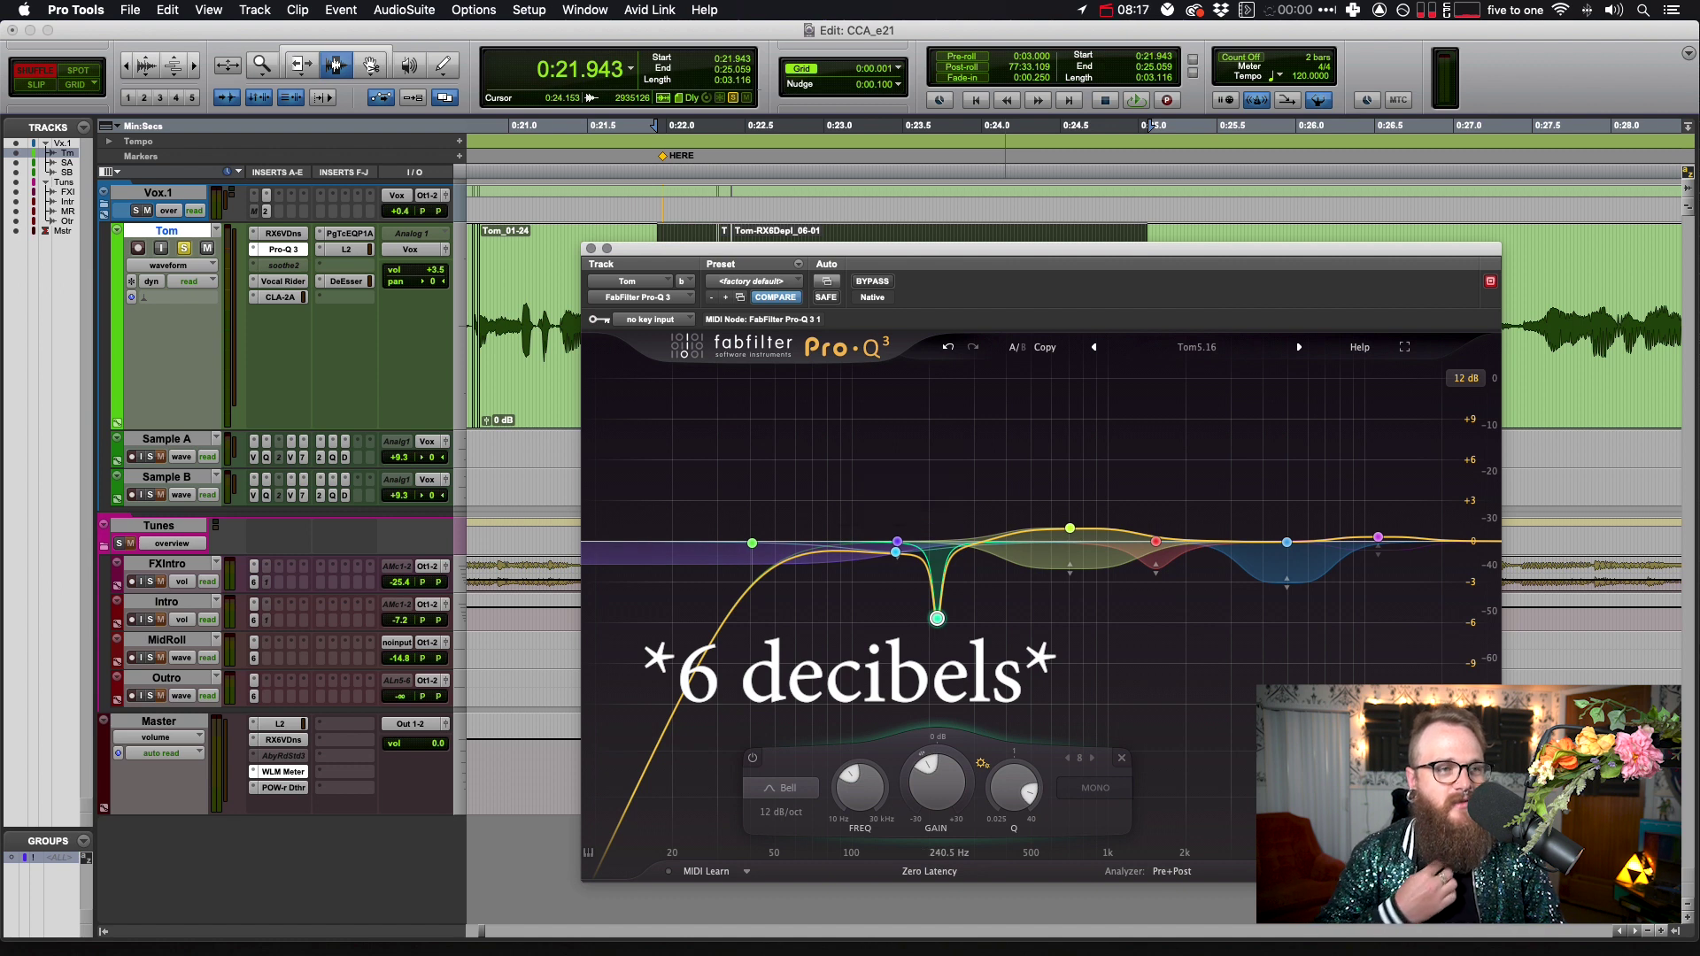
{"action": "key", "text": "space"}
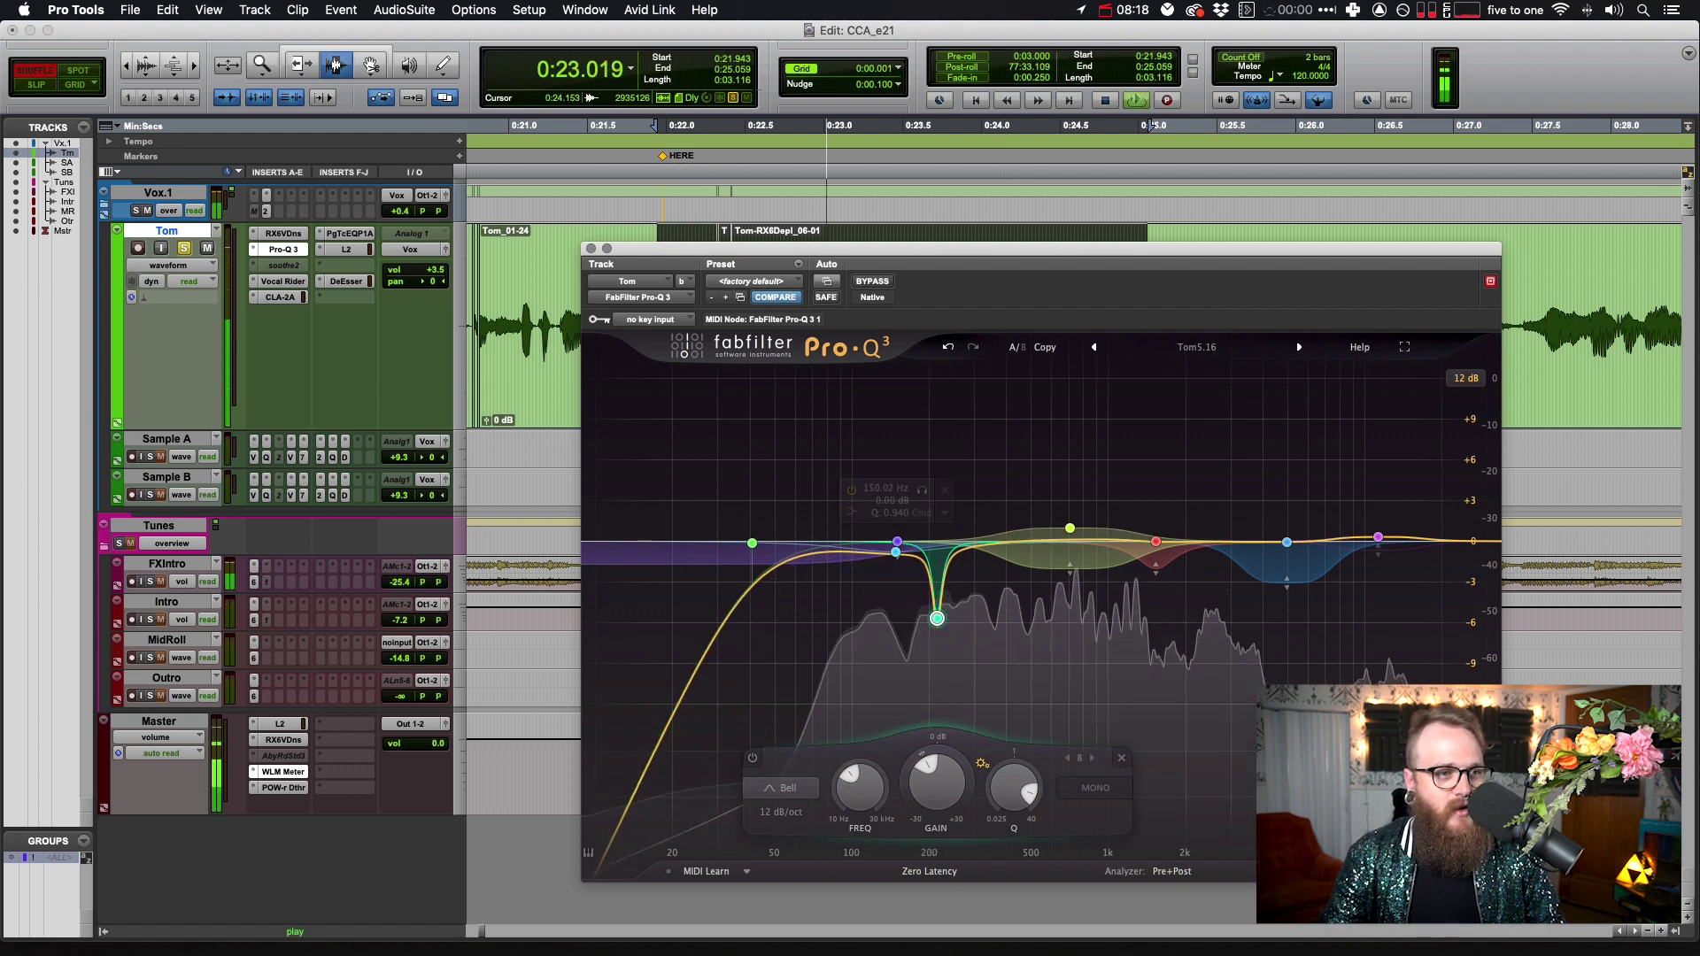
{"action": "left_click", "coordinate": [961, 650]}
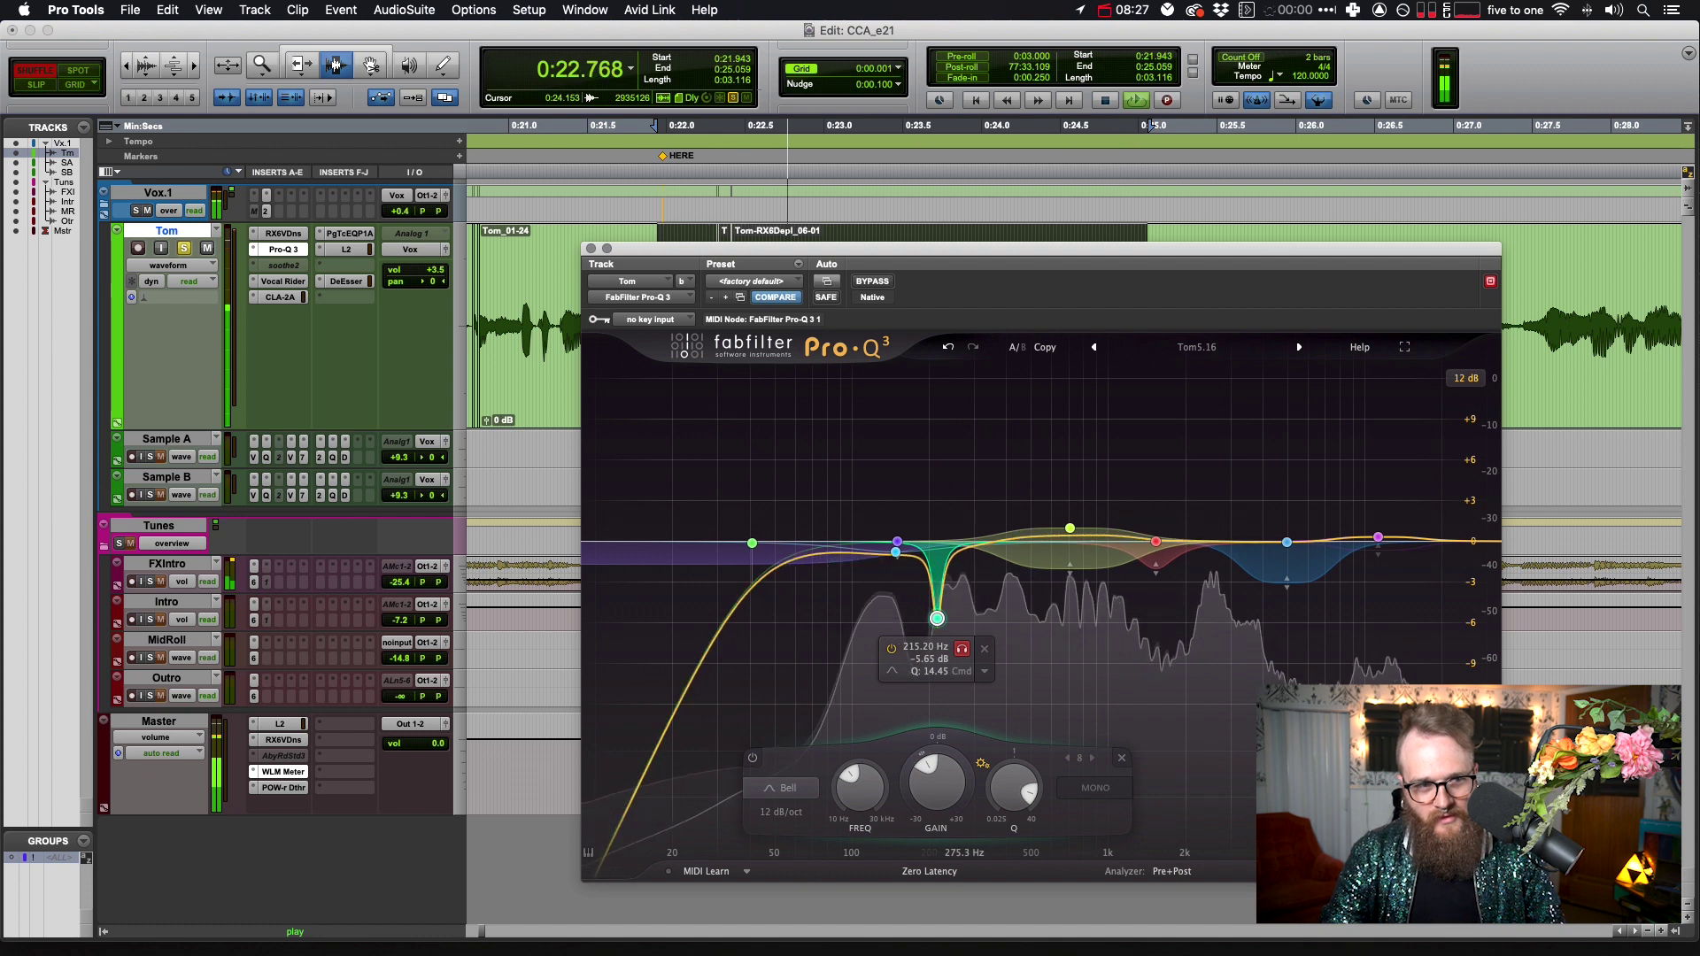
{"action": "key", "text": "space"}
{"action": "left_click_drag", "start_coordinate": [936, 783], "coordinate": [936, 769]}
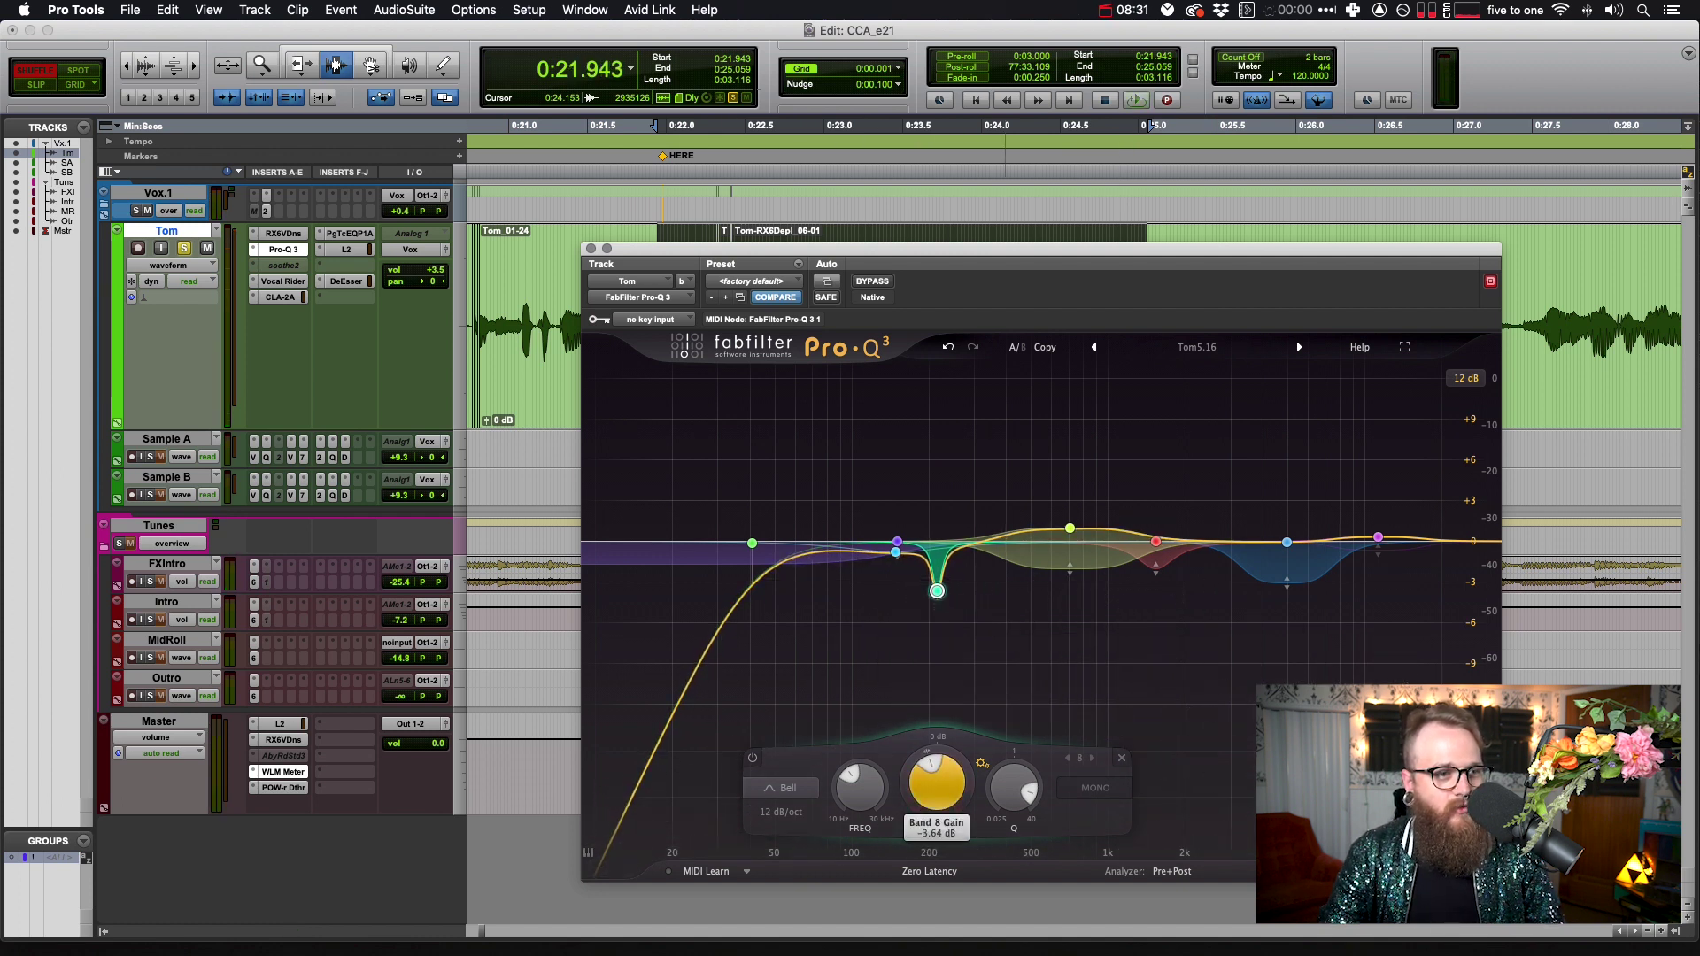
{"action": "left_click_drag", "start_coordinate": [937, 769], "coordinate": [937, 768]}
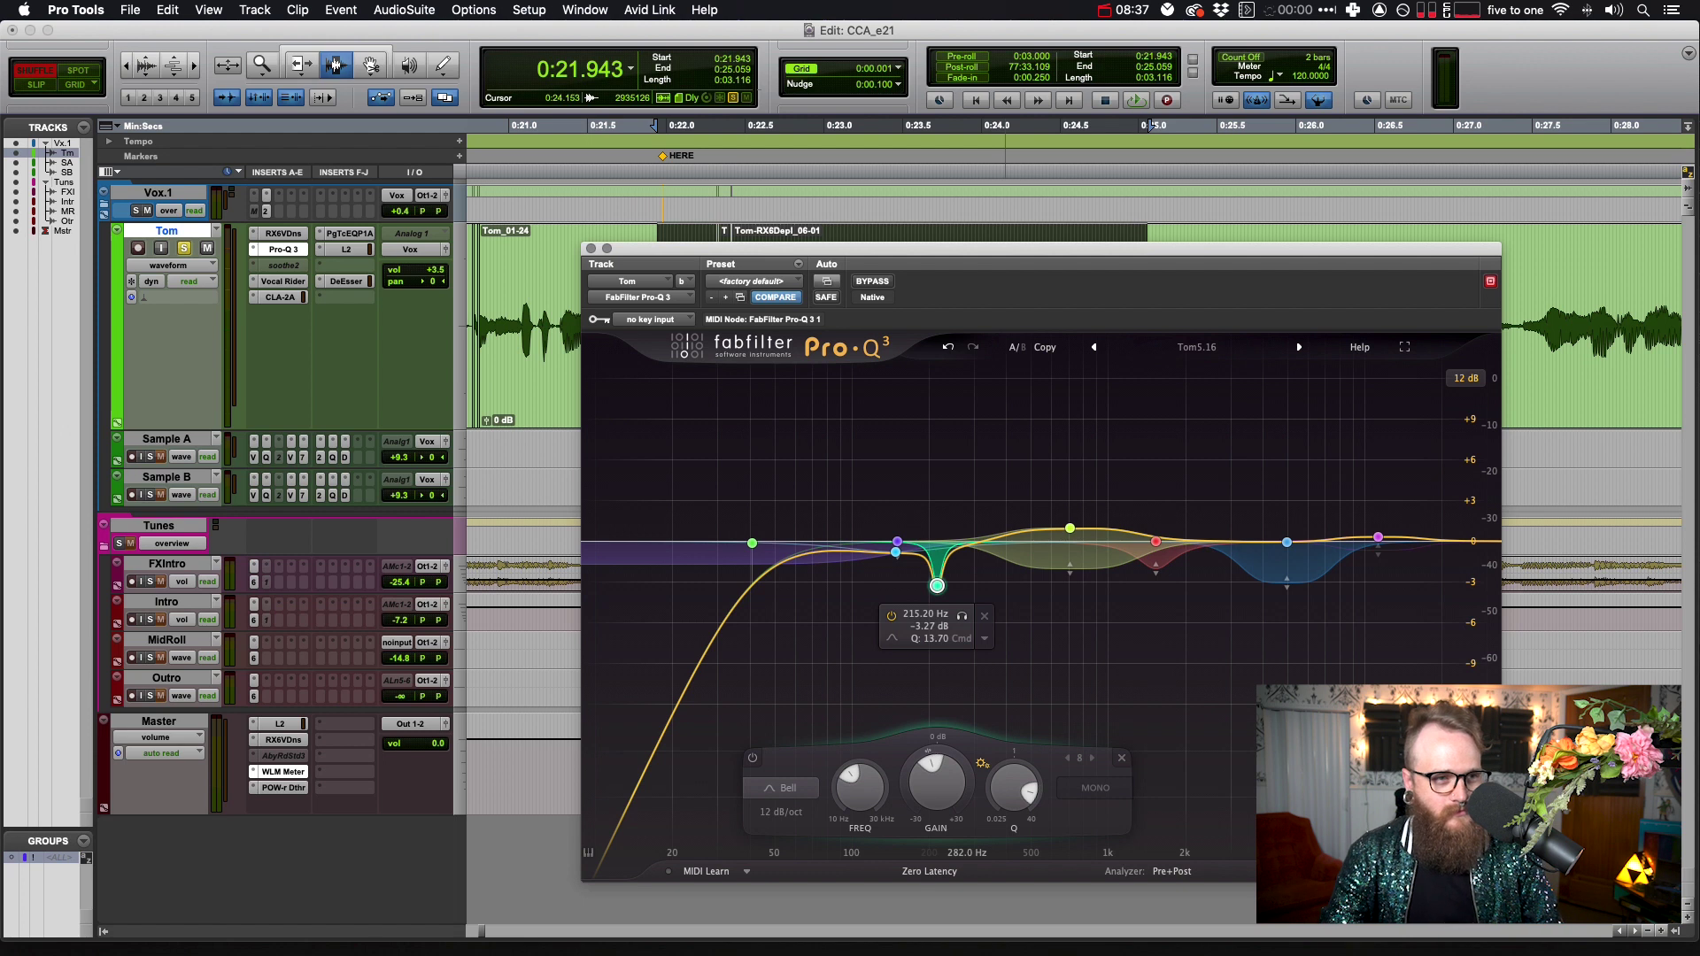
Add a second narrow bell band boosted to about +11.44 dB at 413.03 Hz with a Q of about 25.7
{"action": "left_click_drag", "start_coordinate": [969, 545], "coordinate": [978, 497]}
{"action": "left_click_drag", "start_coordinate": [1055, 787], "coordinate": [1055, 717]}
{"action": "left_click_drag", "start_coordinate": [978, 497], "coordinate": [1002, 381]}
{"action": "left_click_drag", "start_coordinate": [1012, 384], "coordinate": [1010, 386]}
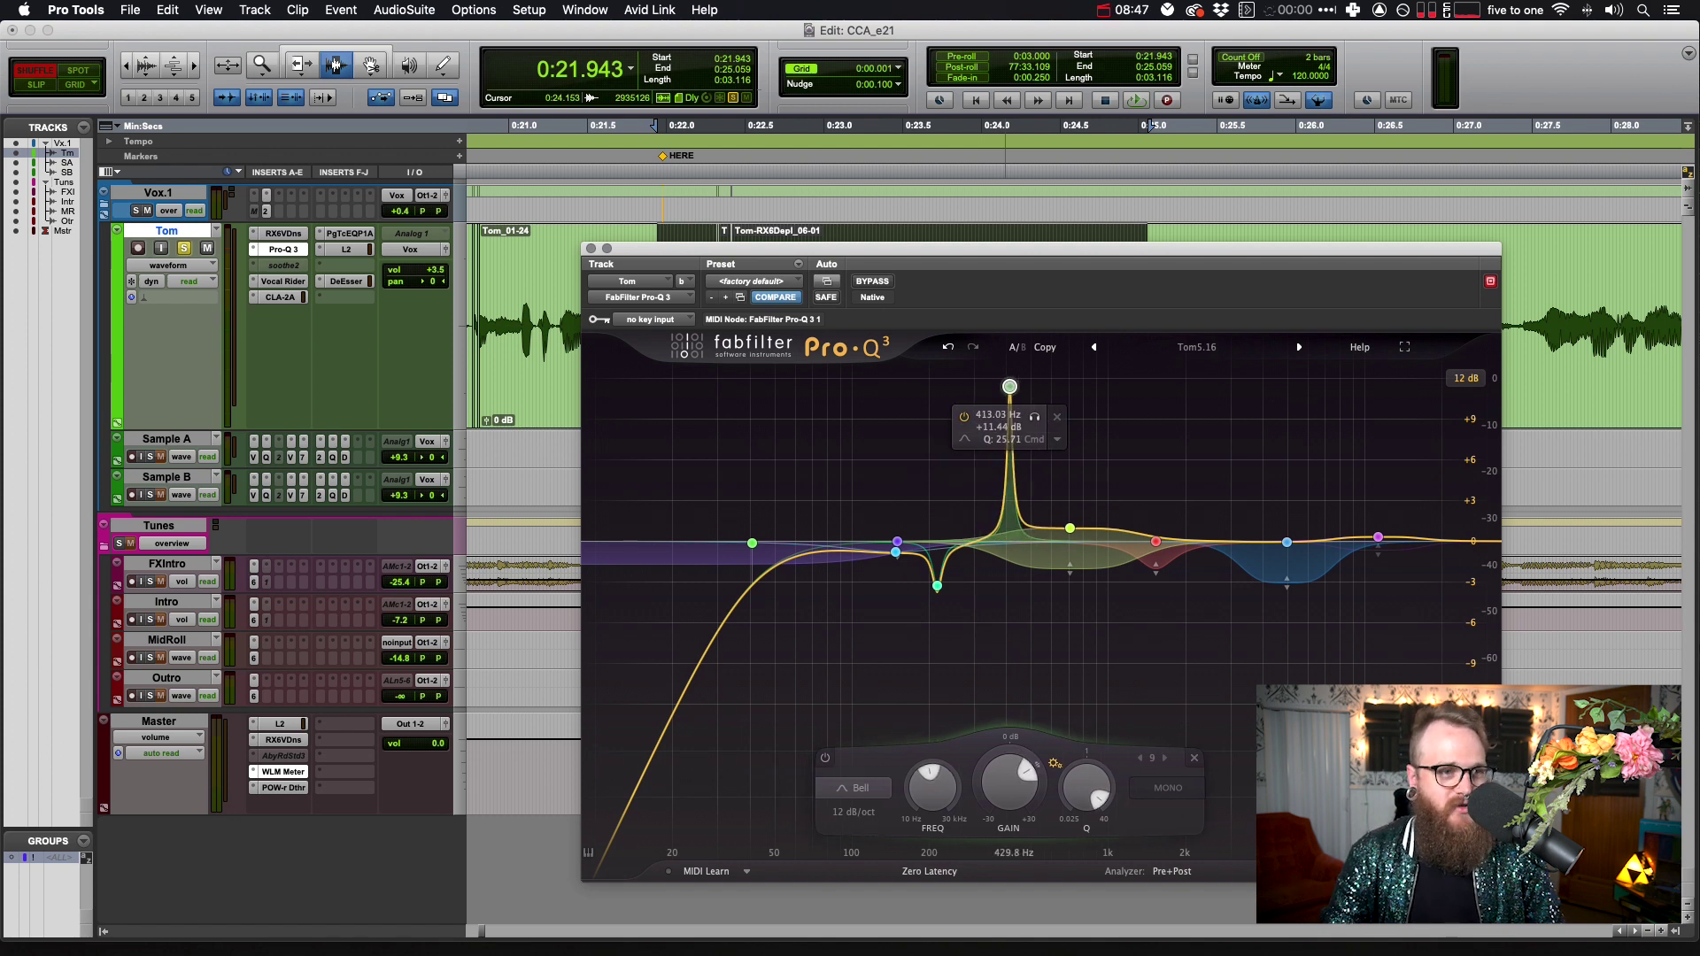
Sweep the second boosted band during playback to 315.20 Hz with about +12.09 dB gain and a Q of 26.22
{"action": "key", "text": "space"}
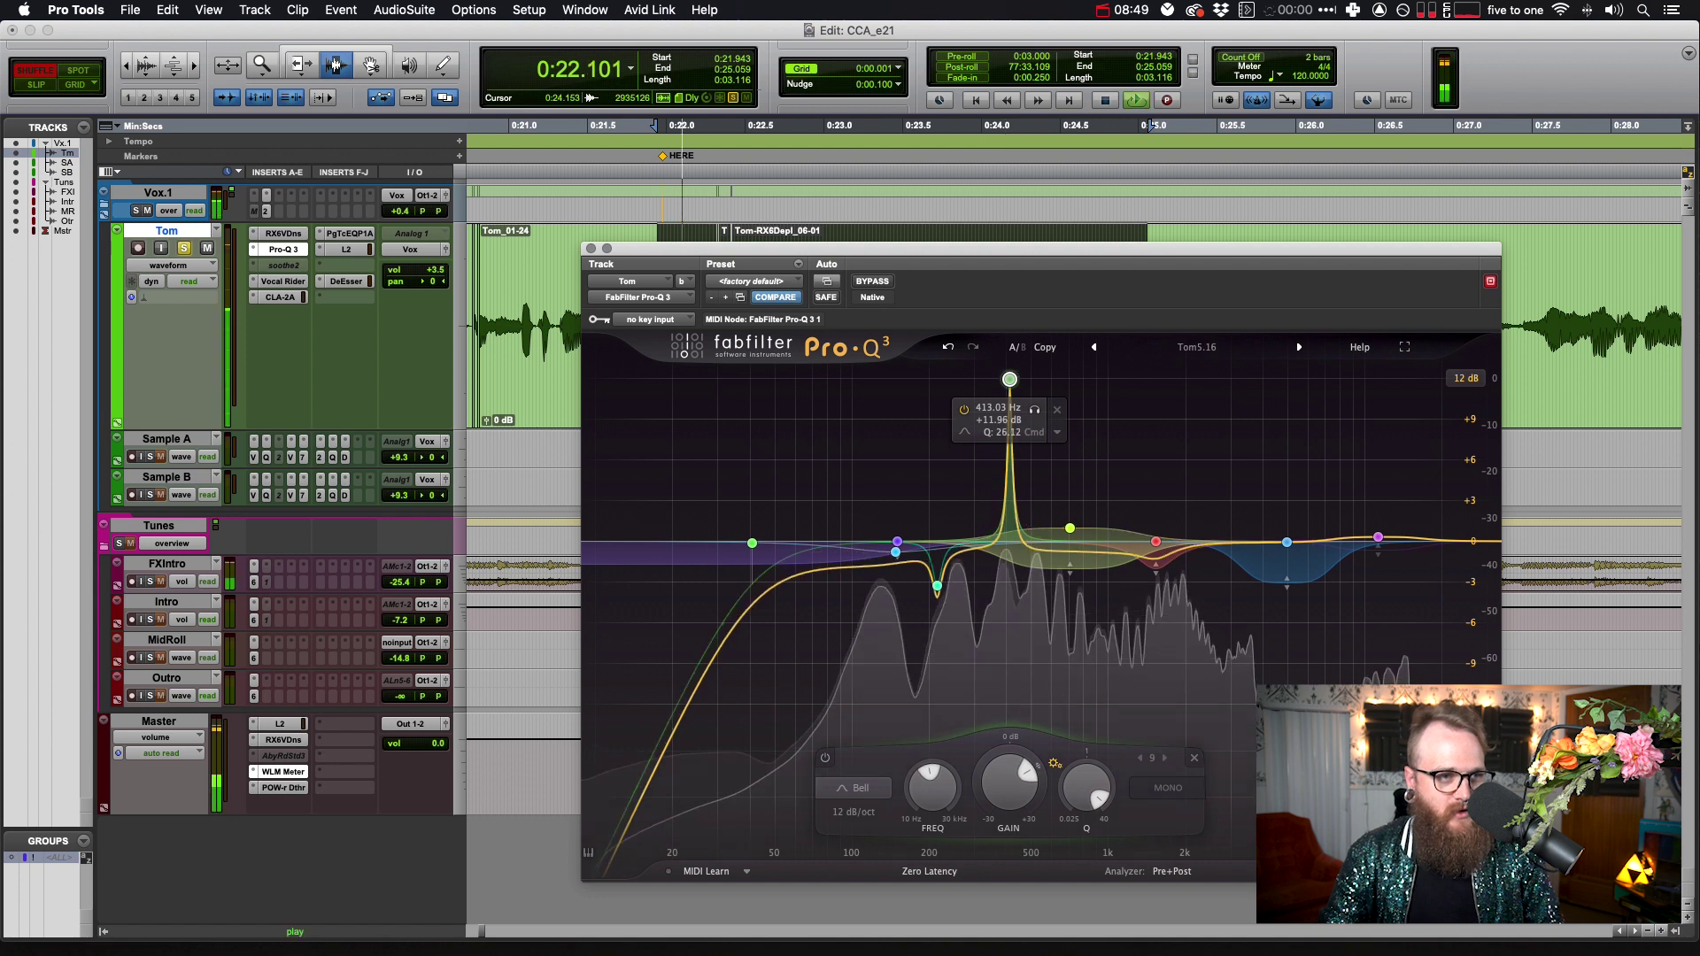
{"action": "left_click_drag", "start_coordinate": [1010, 379], "coordinate": [980, 379]}
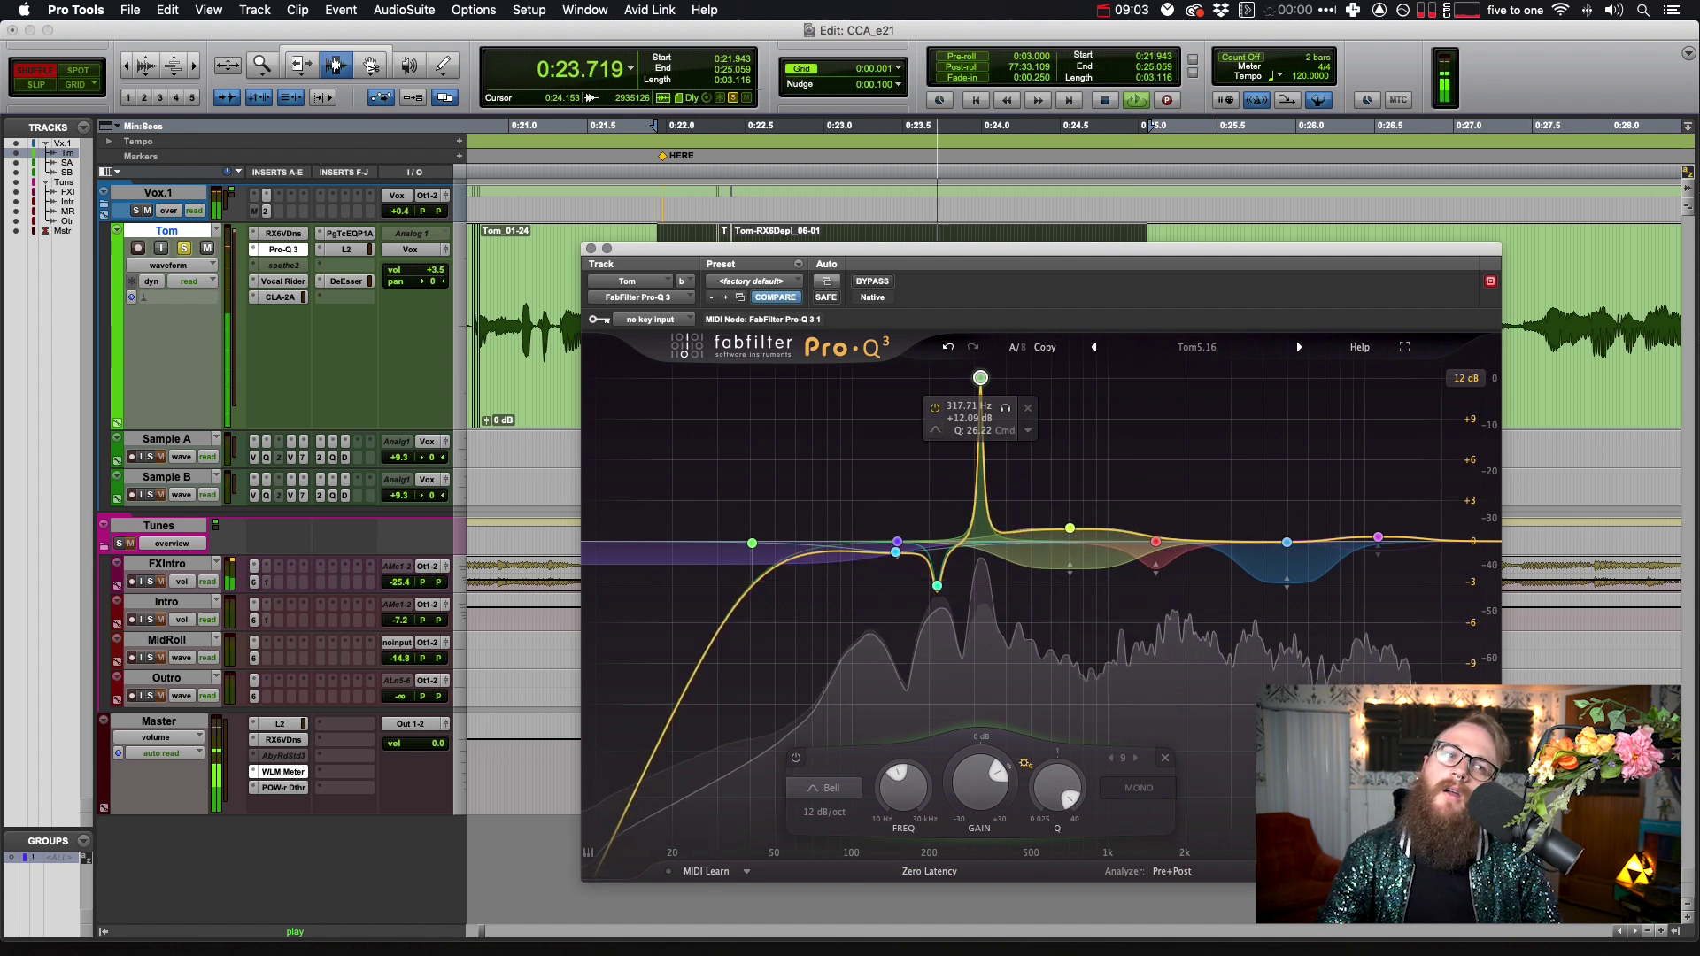
{"action": "left_click_drag", "start_coordinate": [980, 378], "coordinate": [979, 379]}
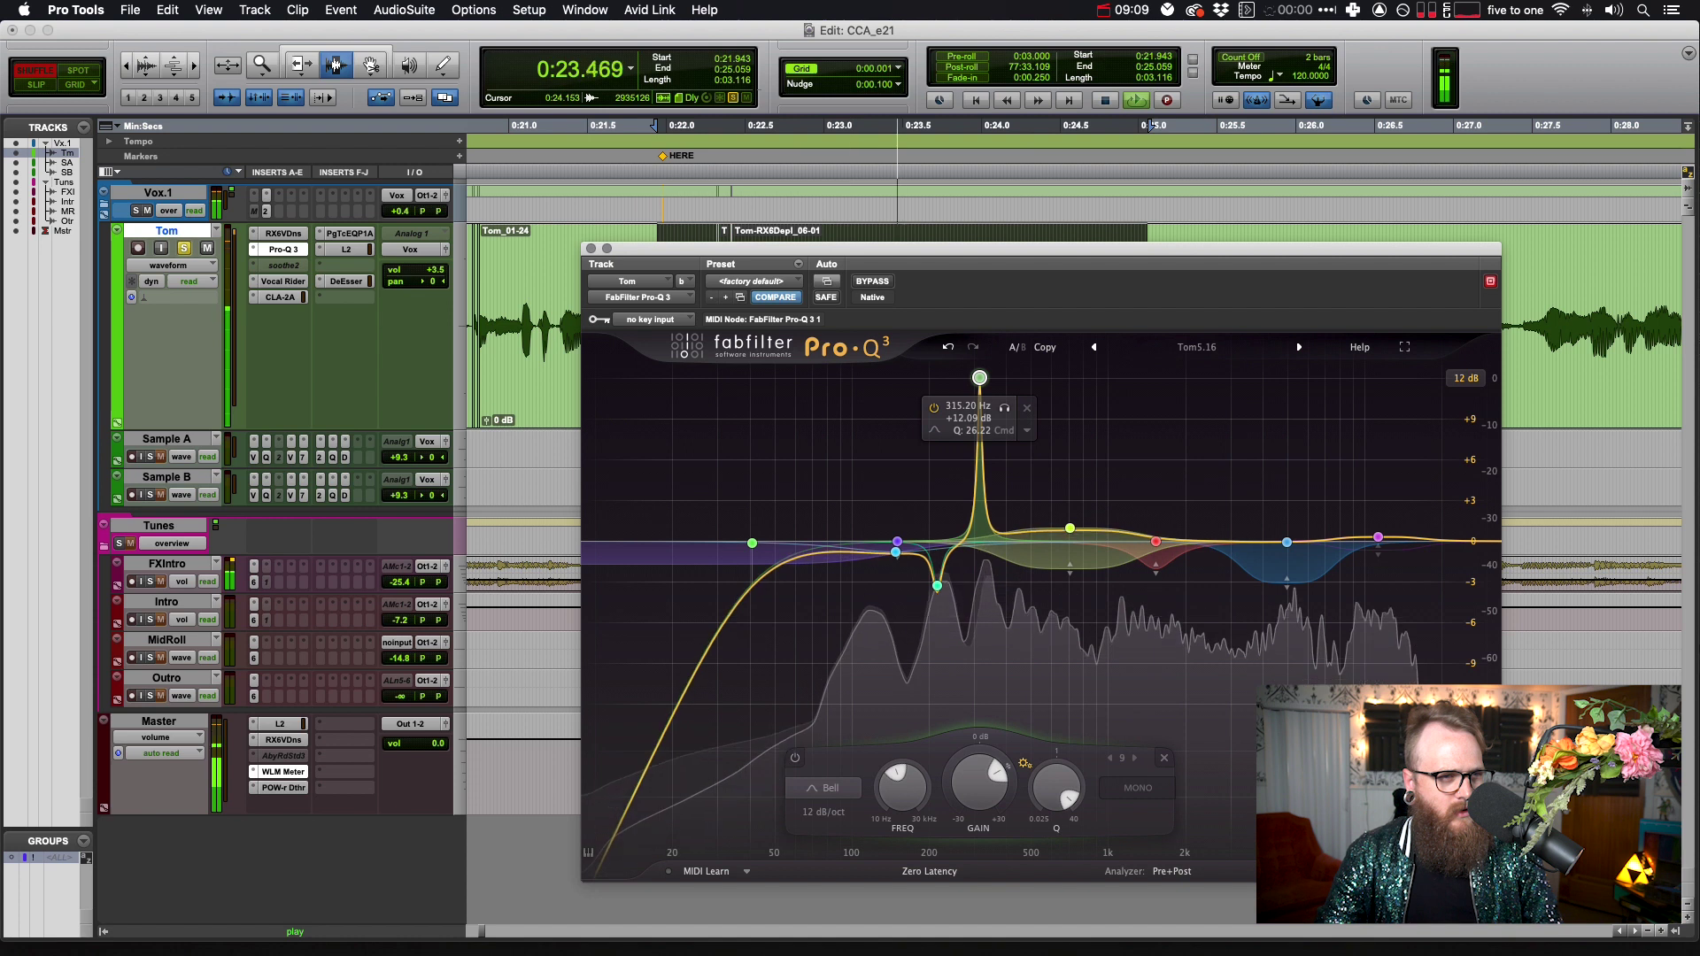
{"action": "key", "text": "space"}
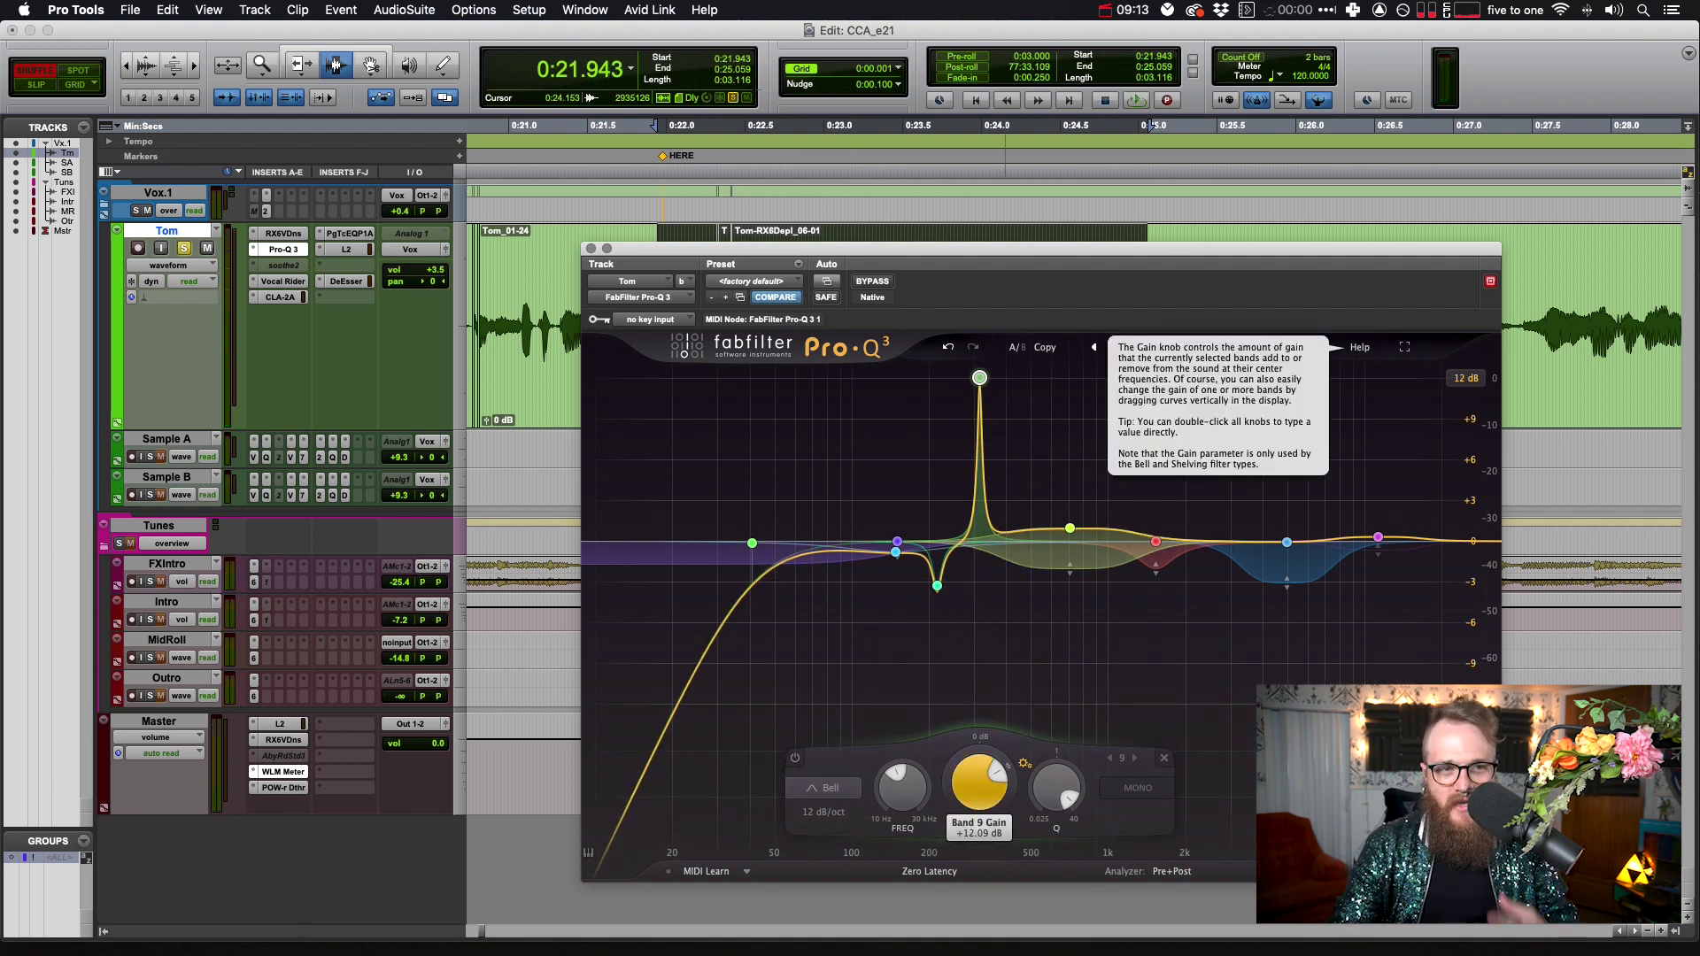
Pull the 315.20 Hz band down to a narrow cut of similar depth to the 215.20 Hz one and audition the phrase
{"action": "left_click_drag", "start_coordinate": [979, 783], "coordinate": [980, 813]}
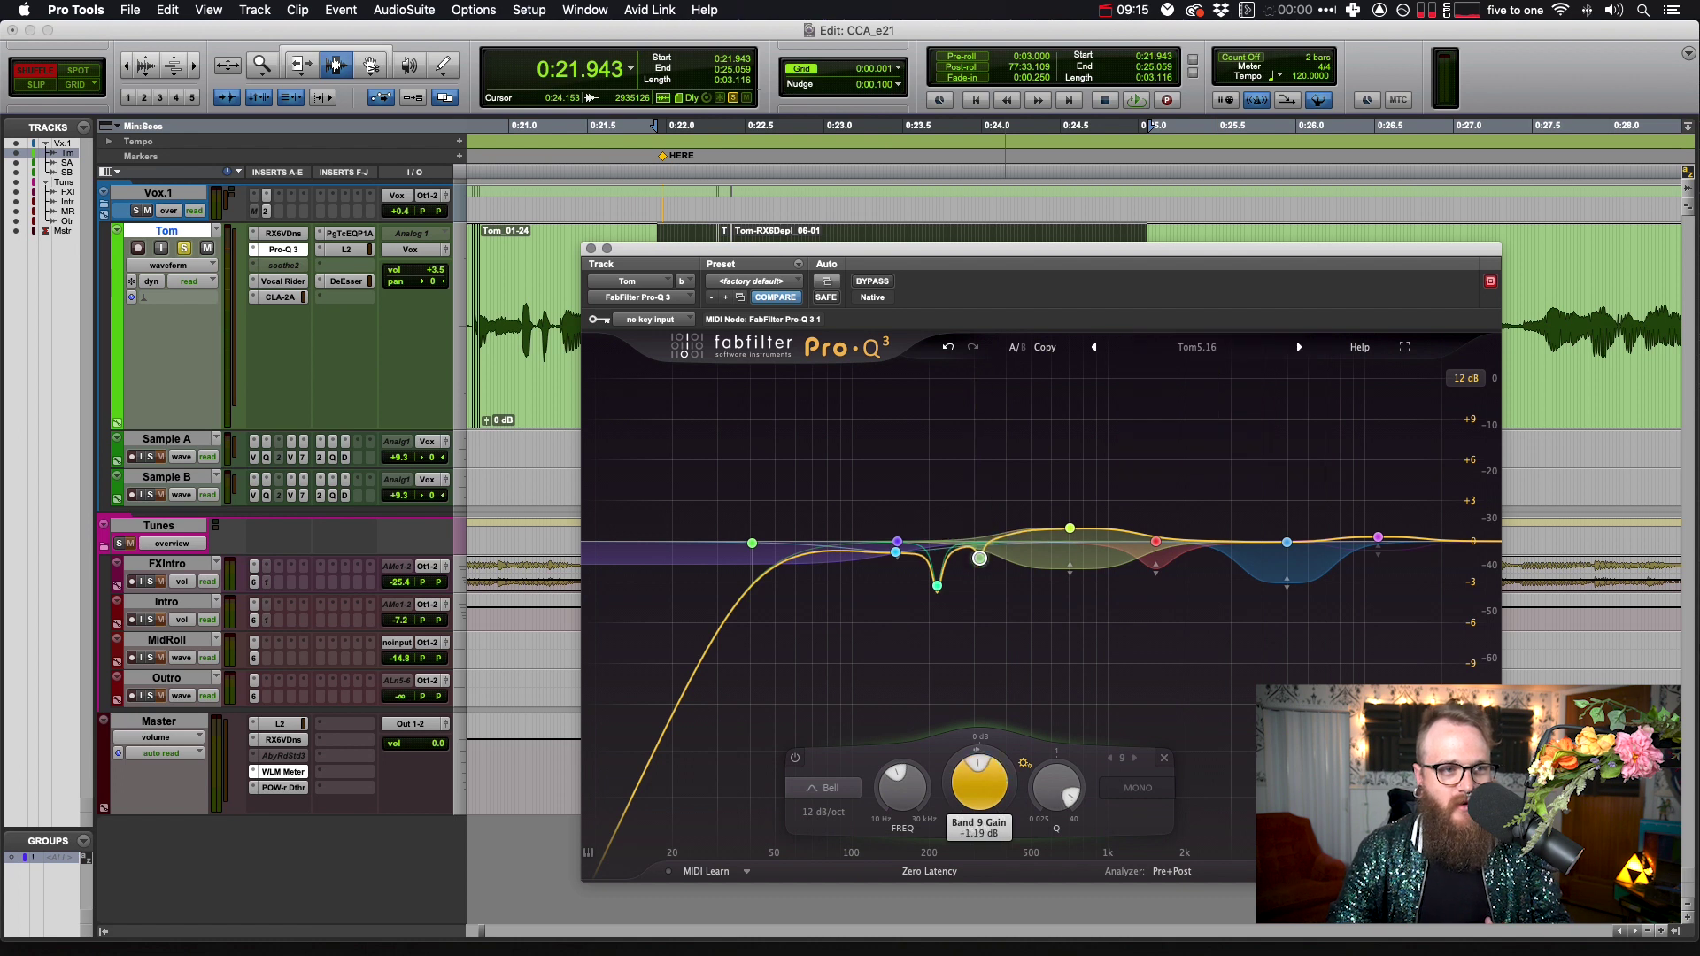
{"action": "left_click_drag", "start_coordinate": [979, 784], "coordinate": [980, 783]}
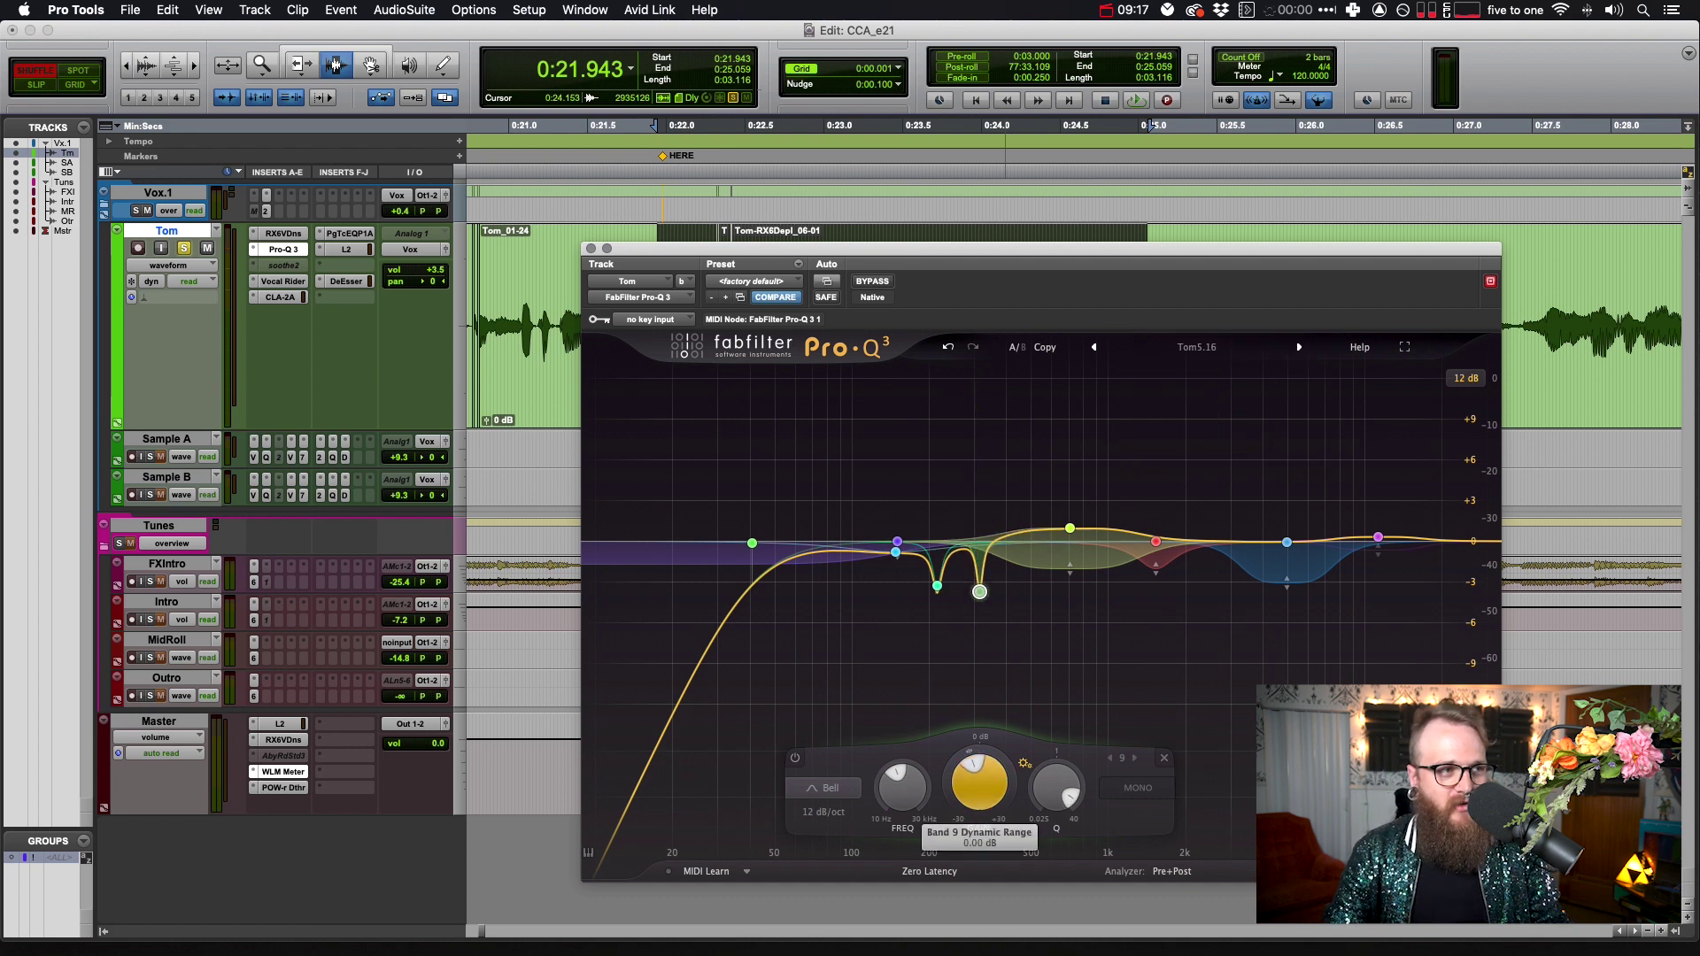
{"action": "left_click_drag", "start_coordinate": [780, 249], "coordinate": [756, 263]}
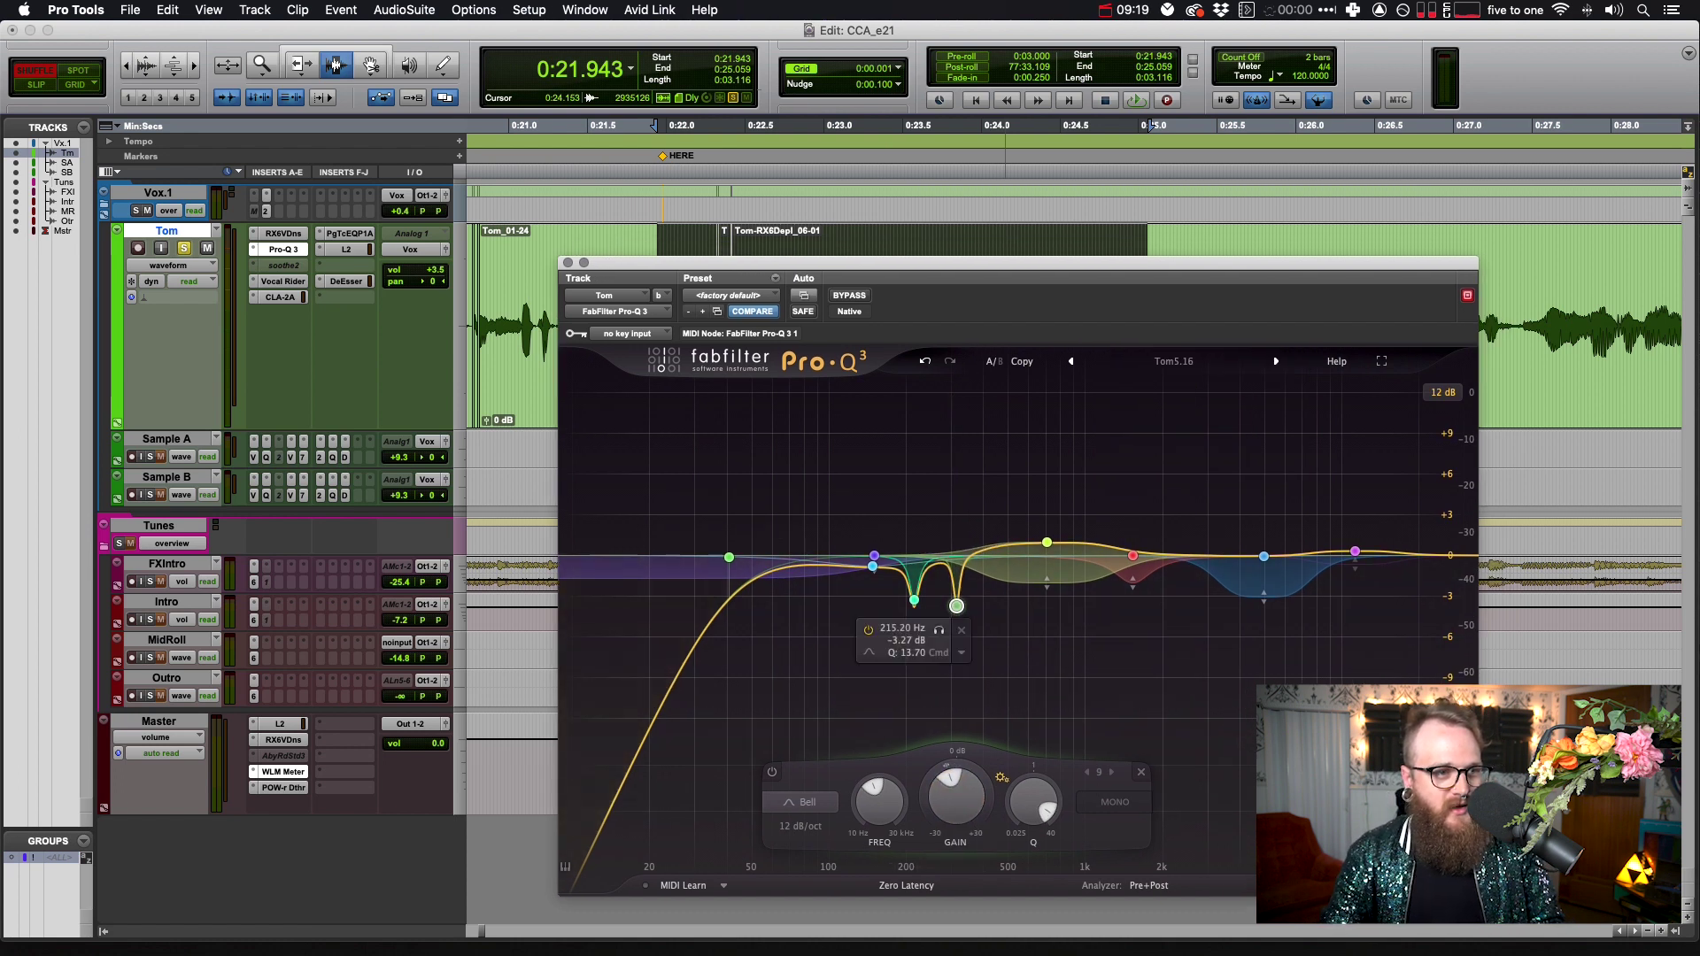
{"action": "key", "text": "space"}
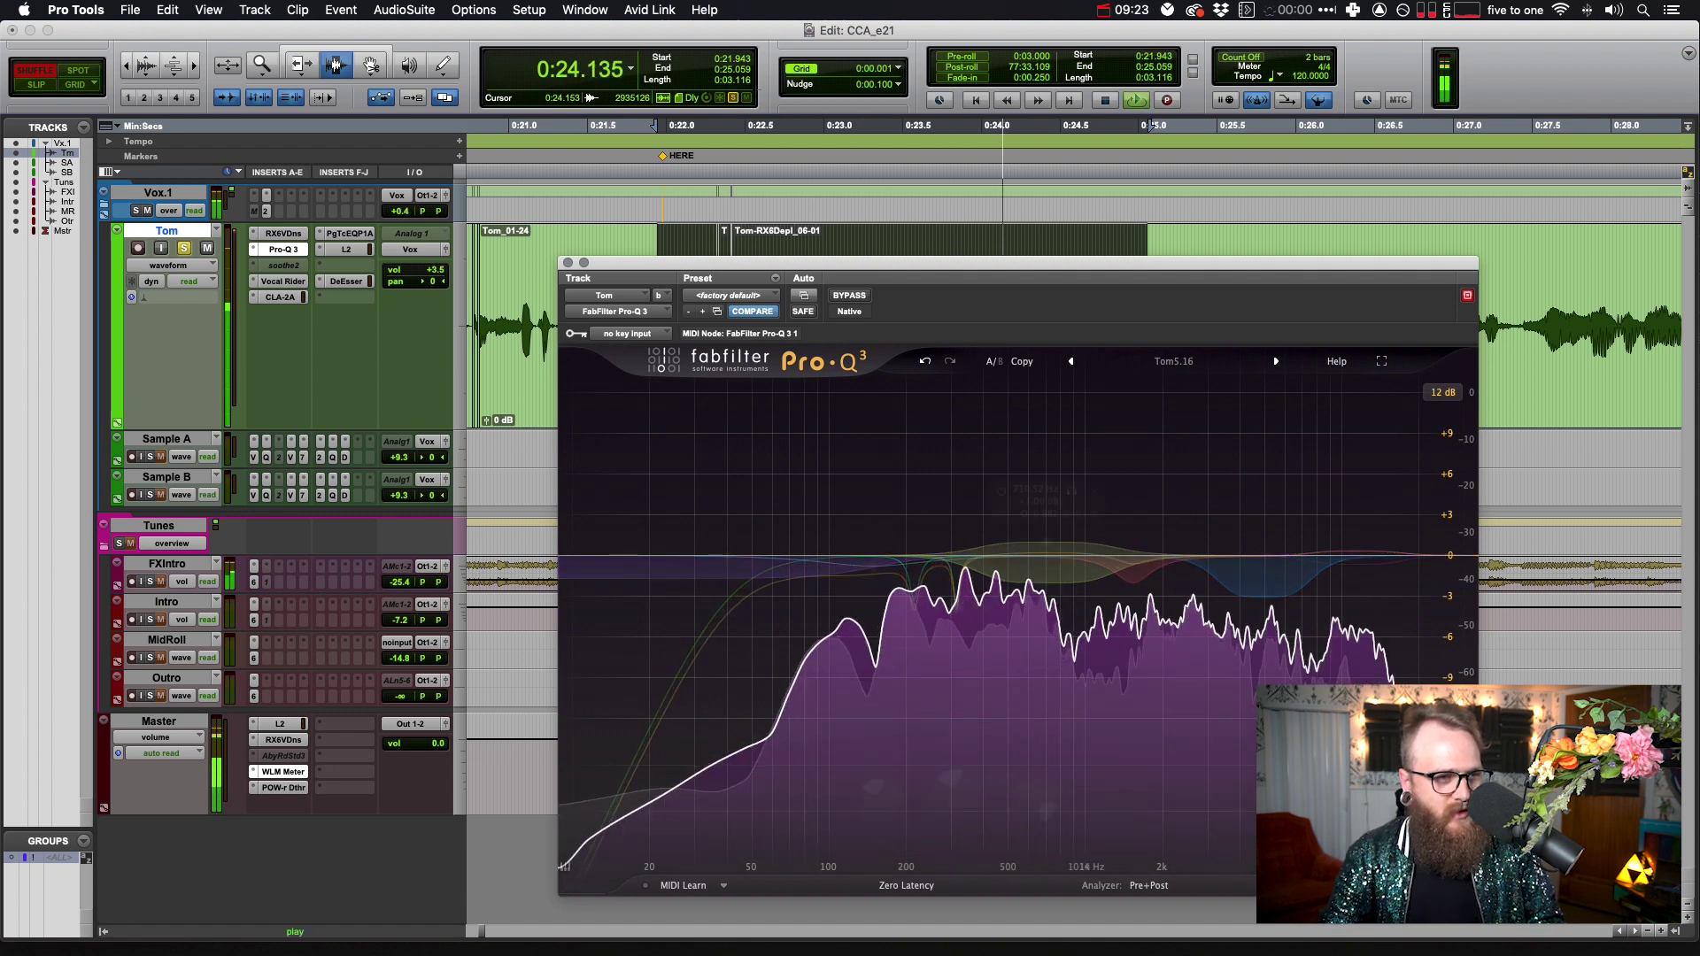
Deepen the 315.20 Hz cut to about -11.5 dB and widen it to a Q of 15.58
{"action": "mouse_move", "coordinate": [956, 606]}
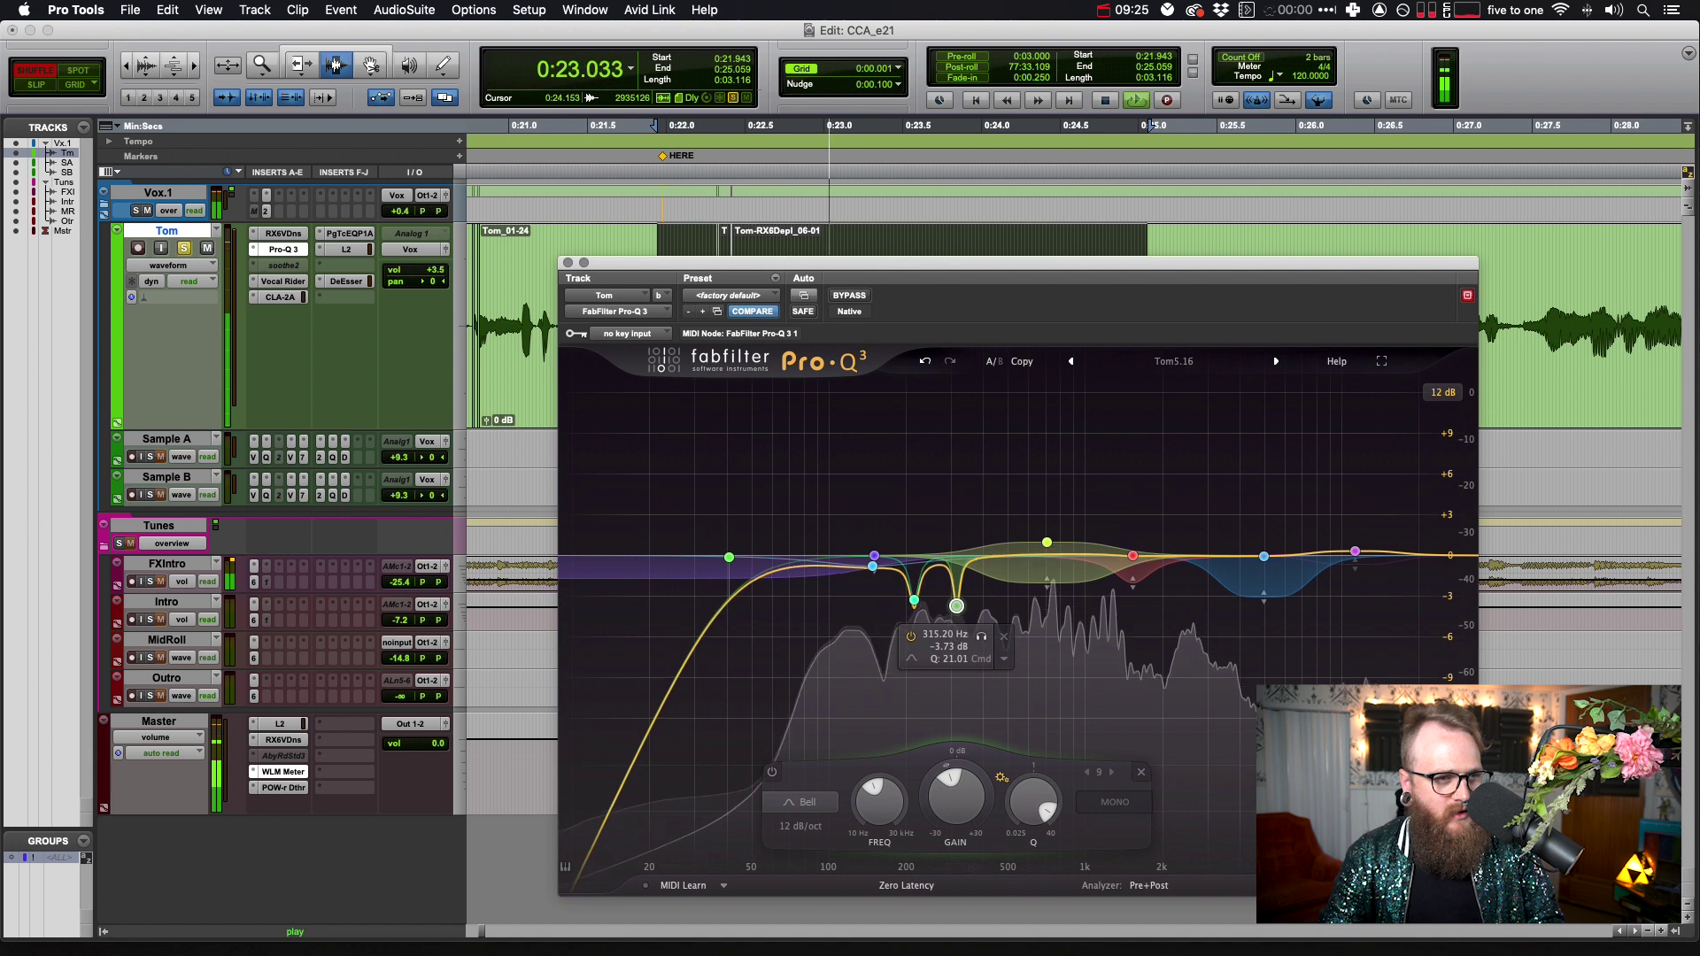
{"action": "left_click_drag", "start_coordinate": [956, 797], "coordinate": [956, 845]}
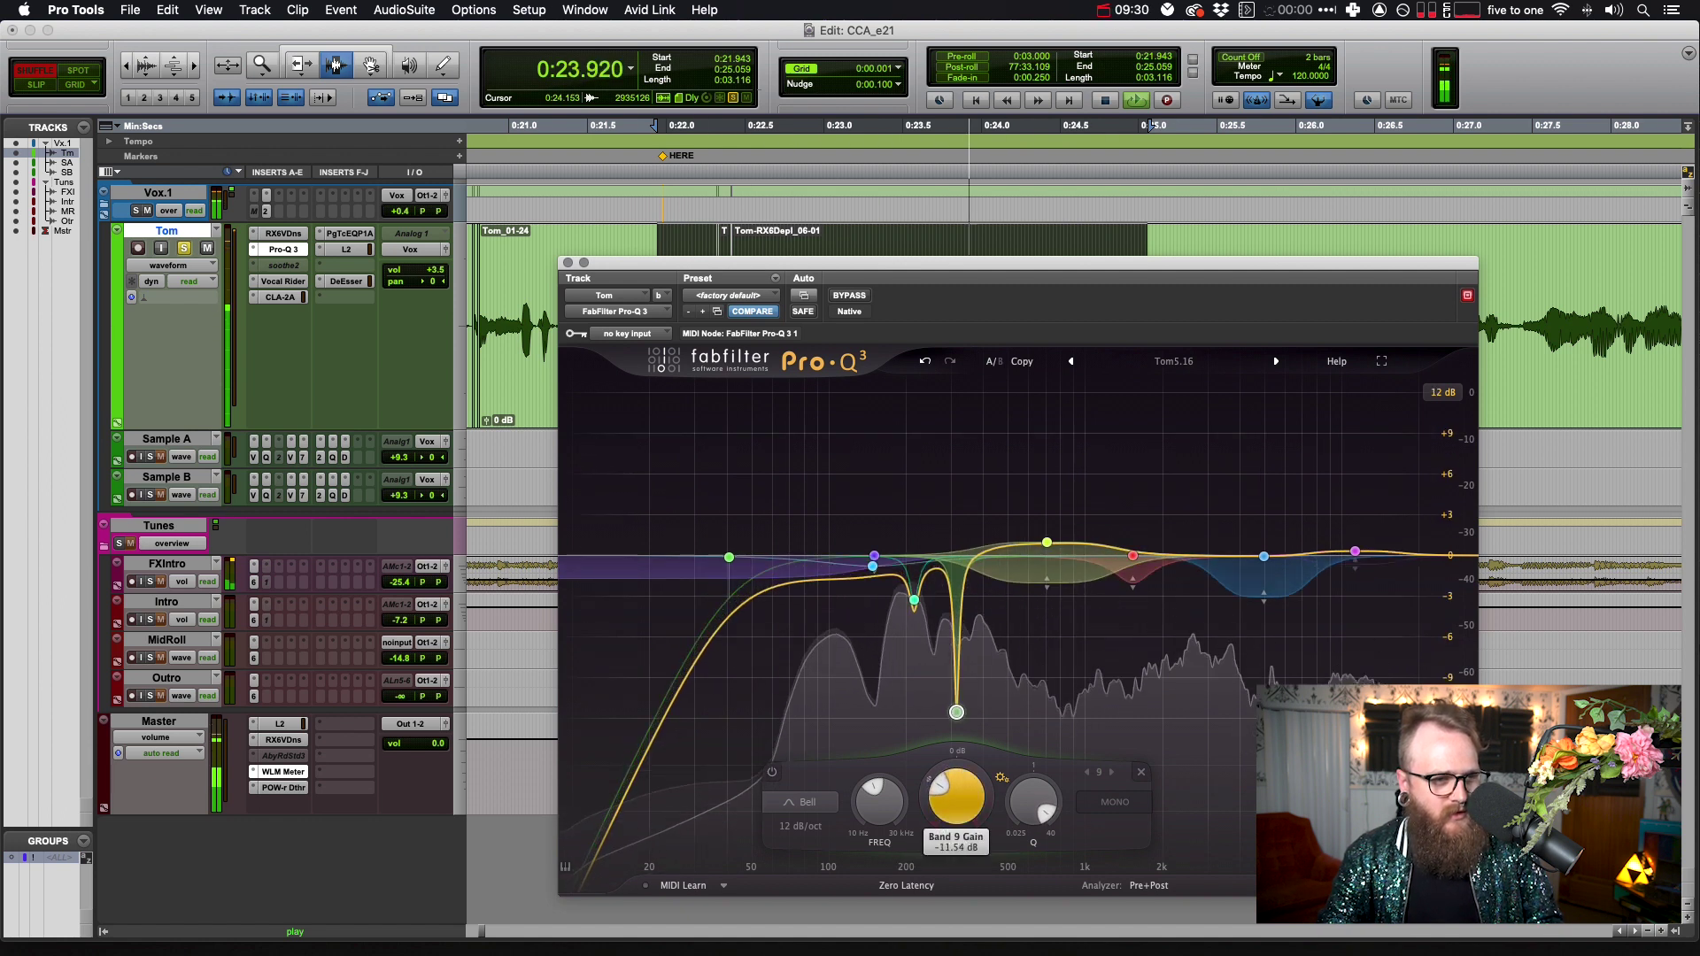
{"action": "mouse_move", "coordinate": [1033, 801]}
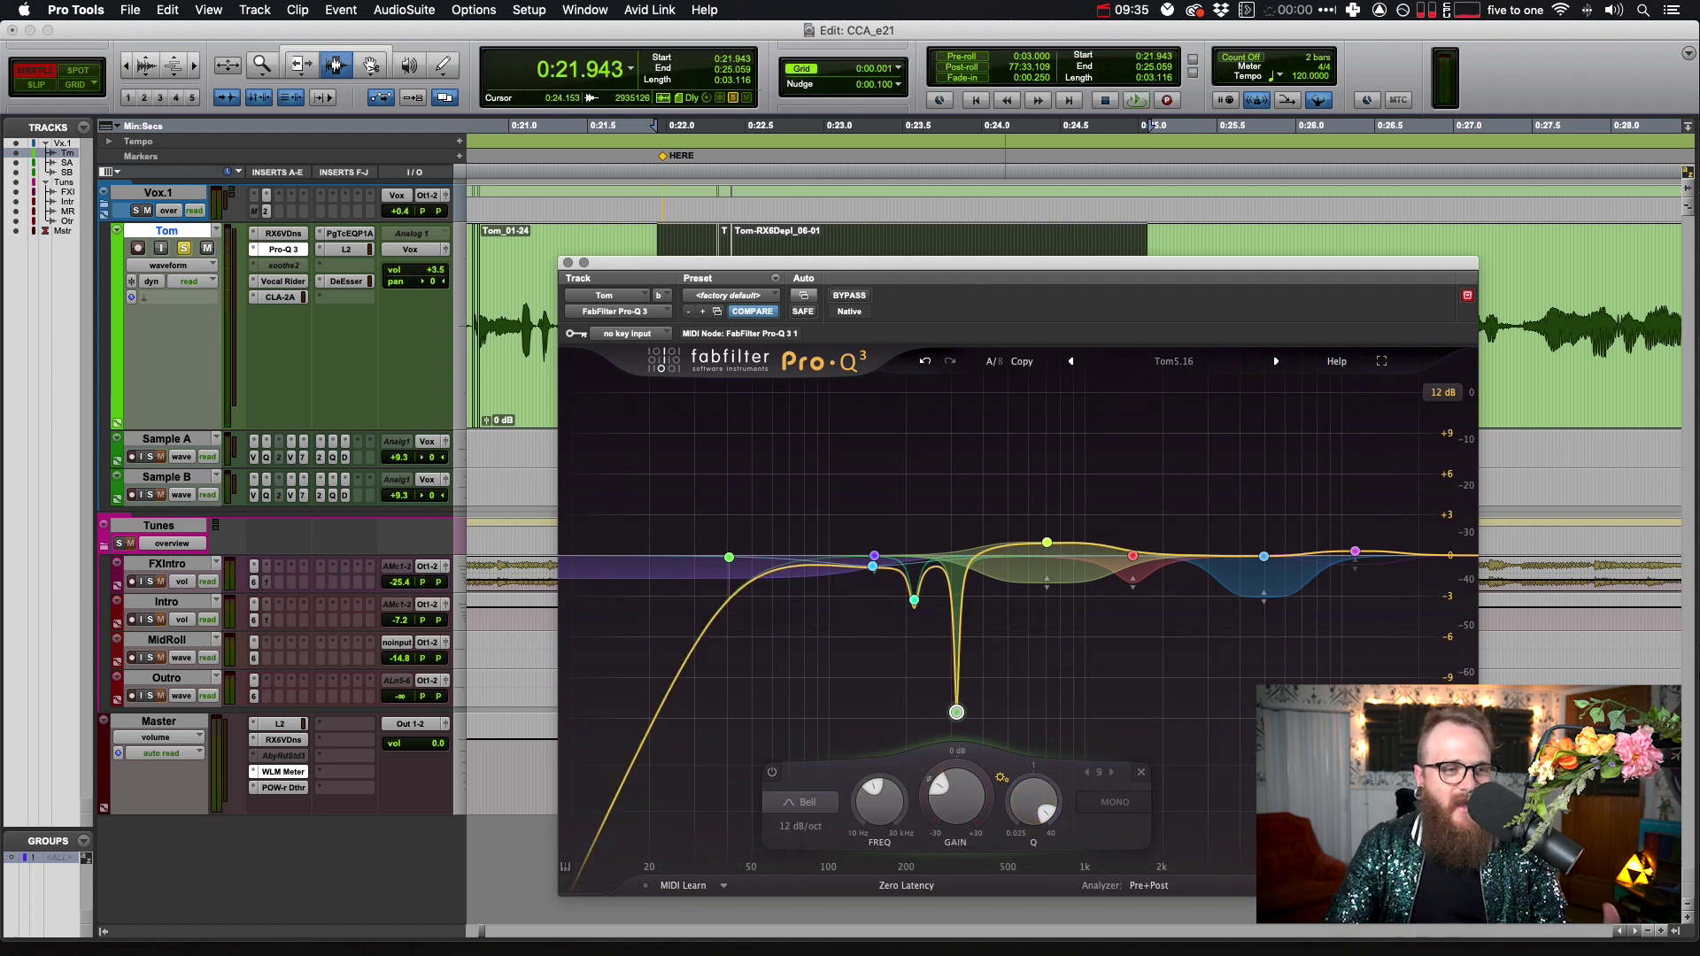
{"action": "mouse_move", "coordinate": [956, 712]}
{"action": "mouse_move", "coordinate": [1034, 801]}
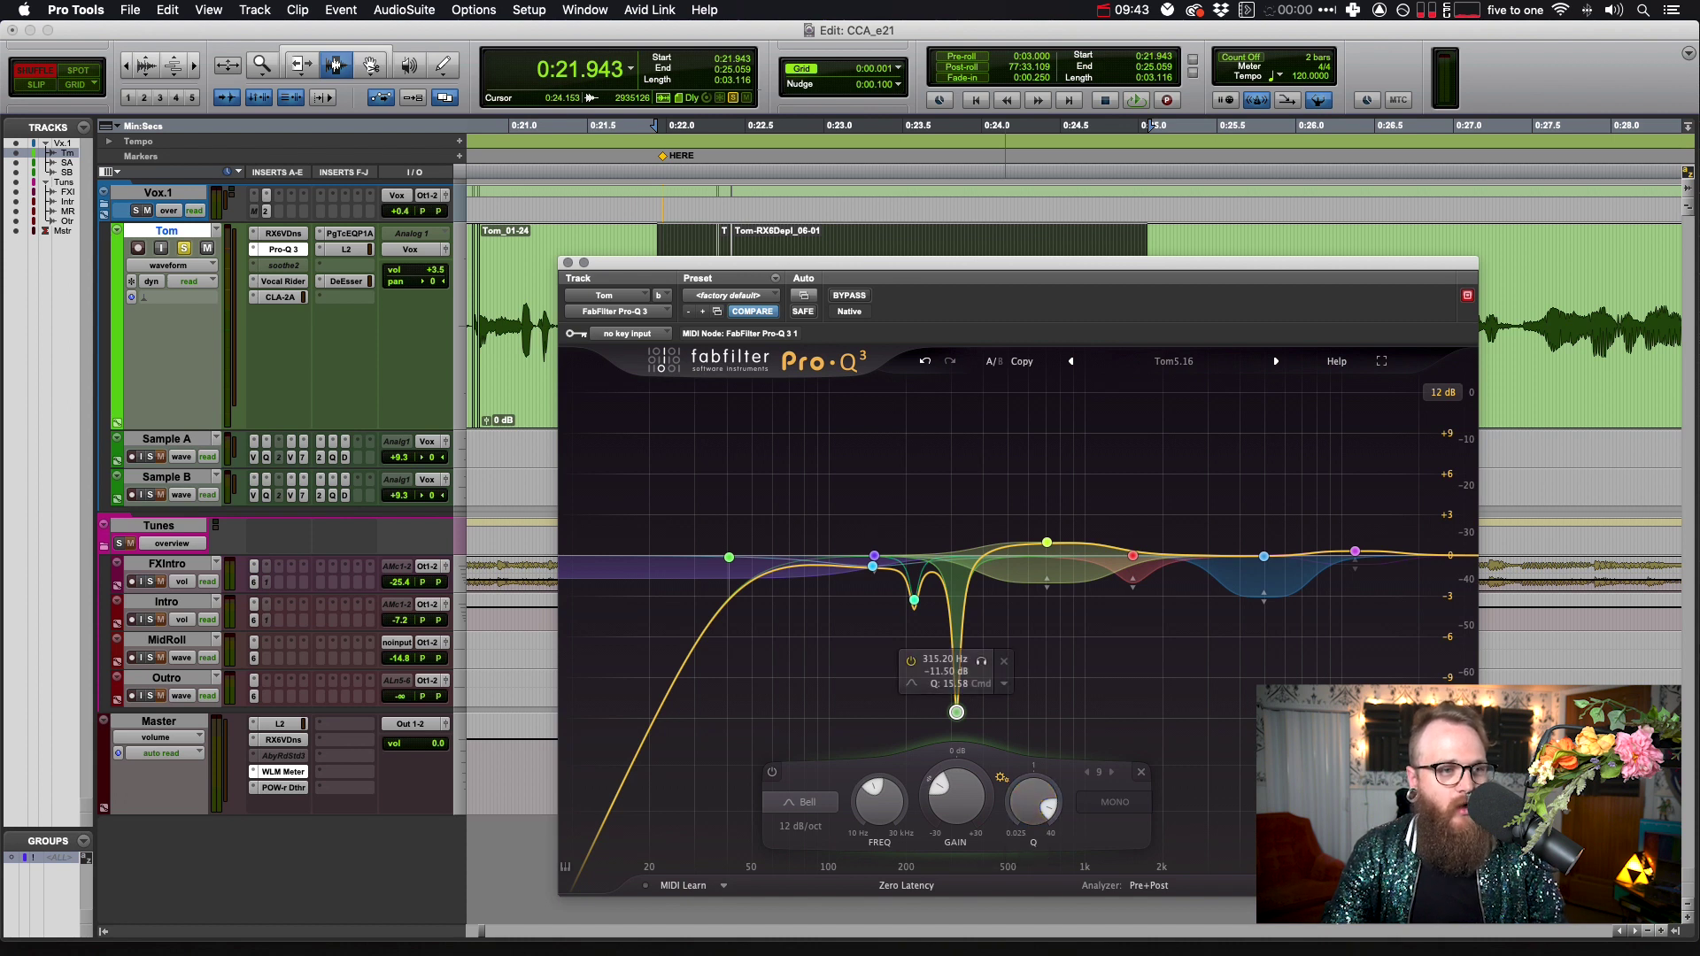
Play the phrase with the 315.20 Hz band soloed to hear the removed resonance, and end the solo
{"action": "key", "text": "space"}
{"action": "left_click", "coordinate": [982, 660]}
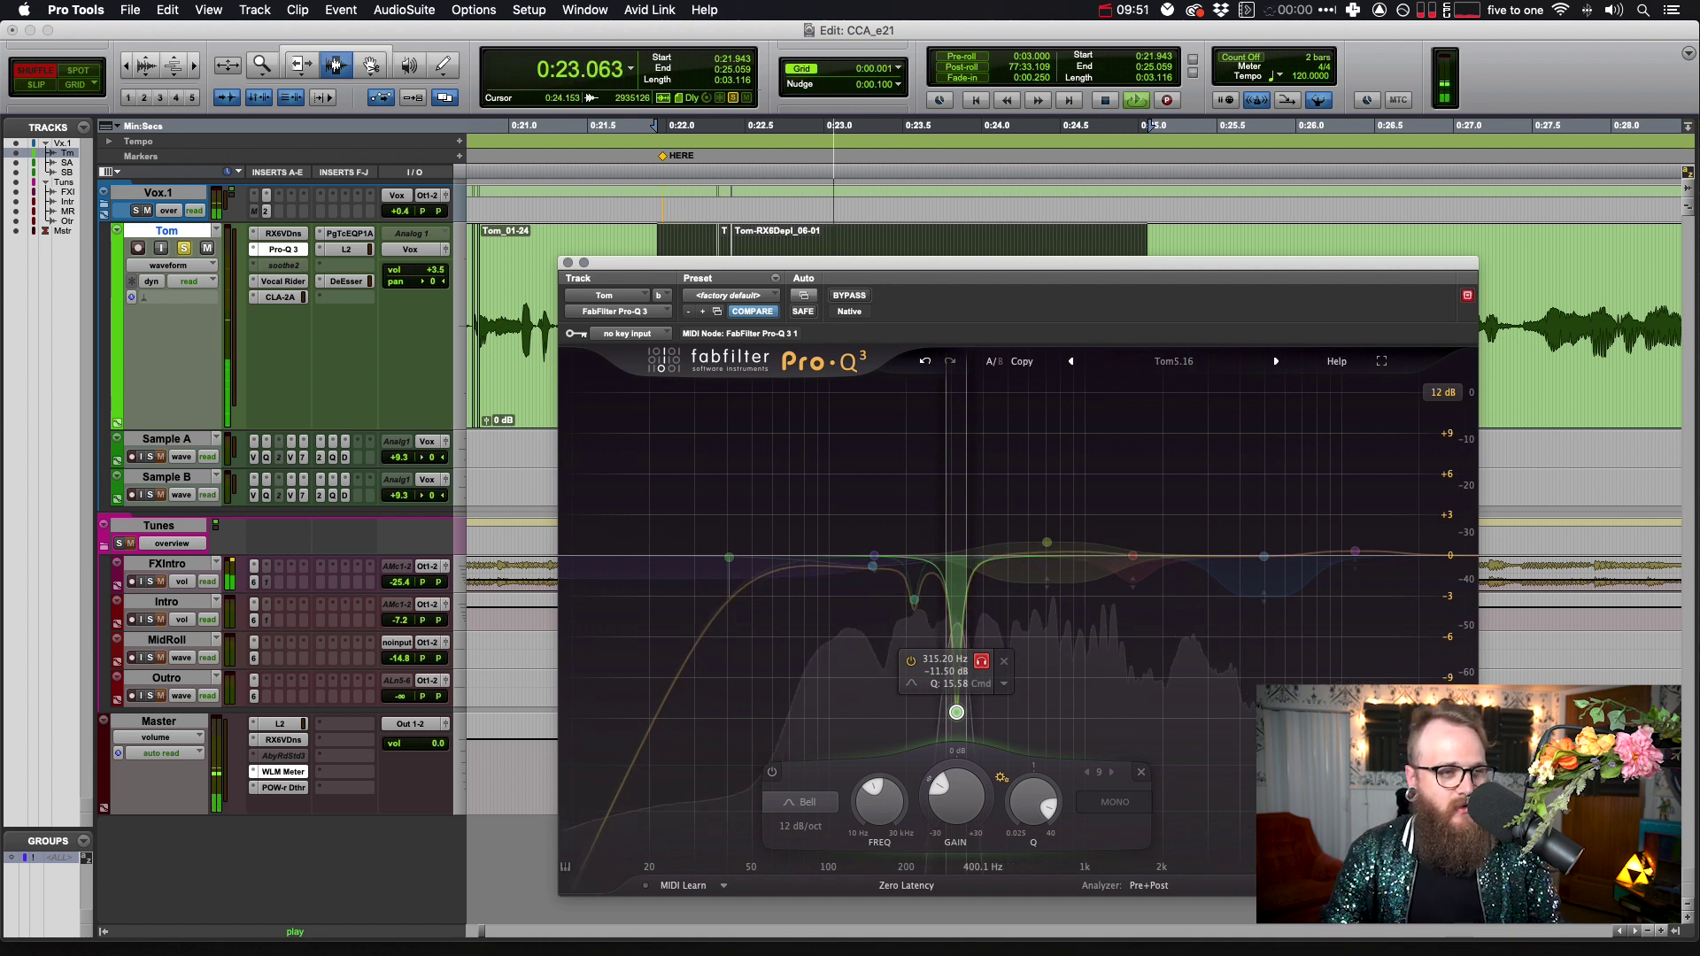
{"action": "left_click", "coordinate": [981, 661]}
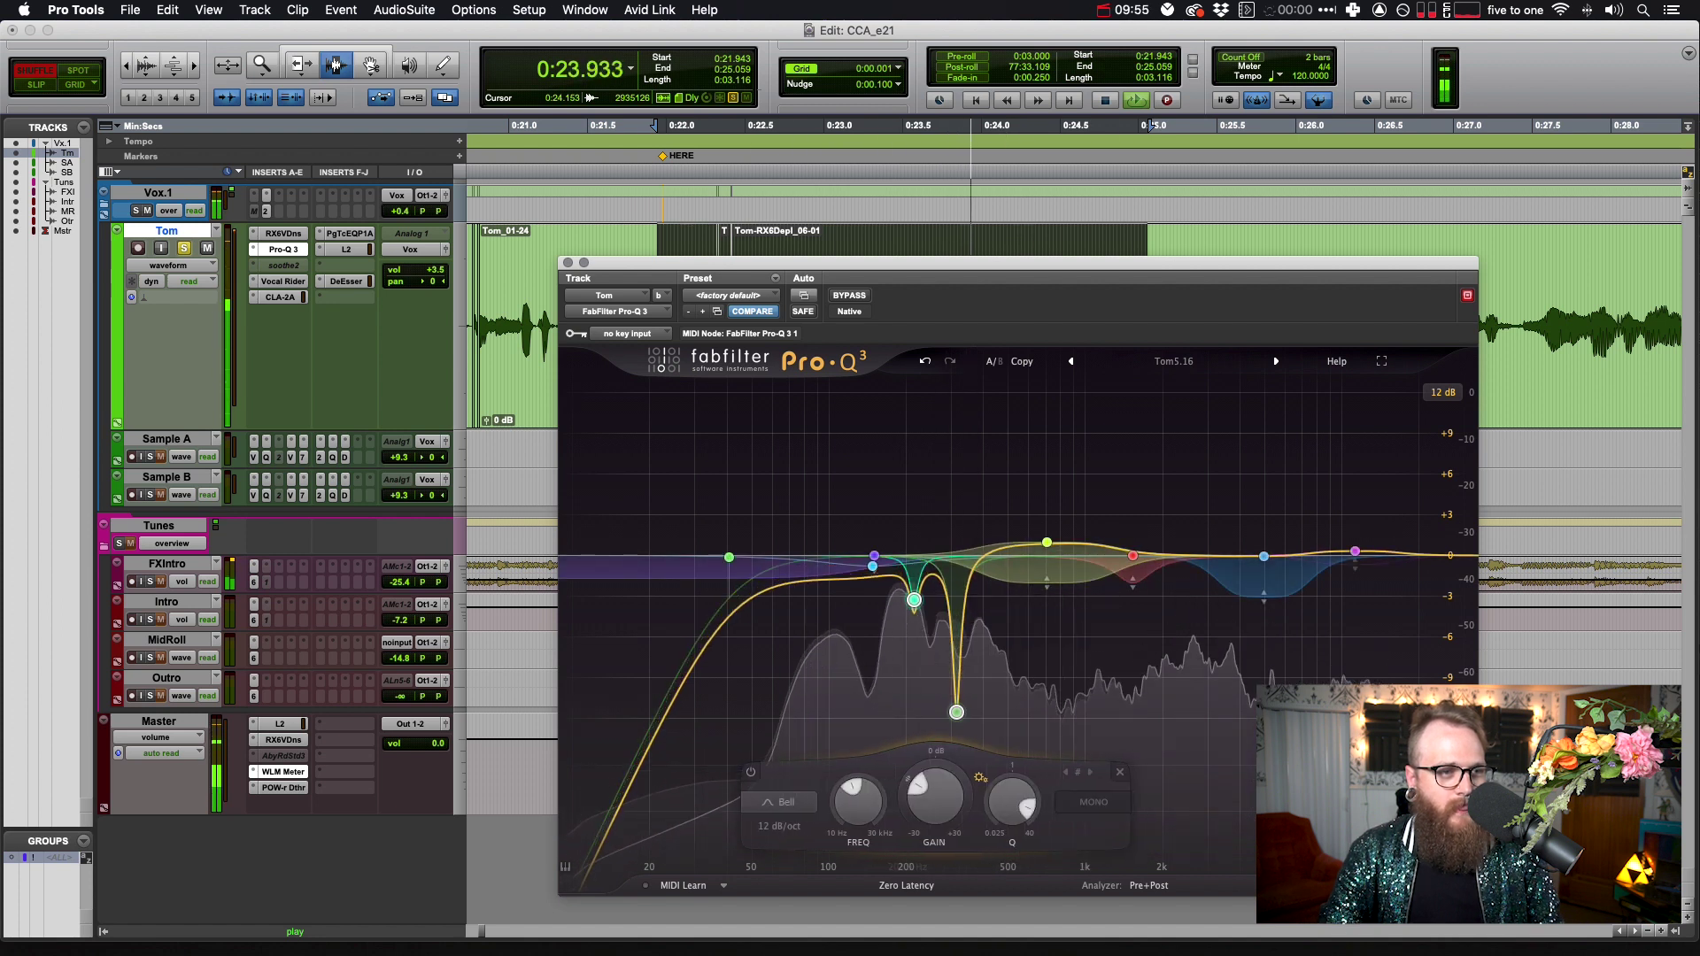
Compare the phrase during playback with the two narrow cuts at 215.20 Hz and 315.20 Hz bypassed and re-enabled
{"action": "left_click", "coordinate": [751, 772]}
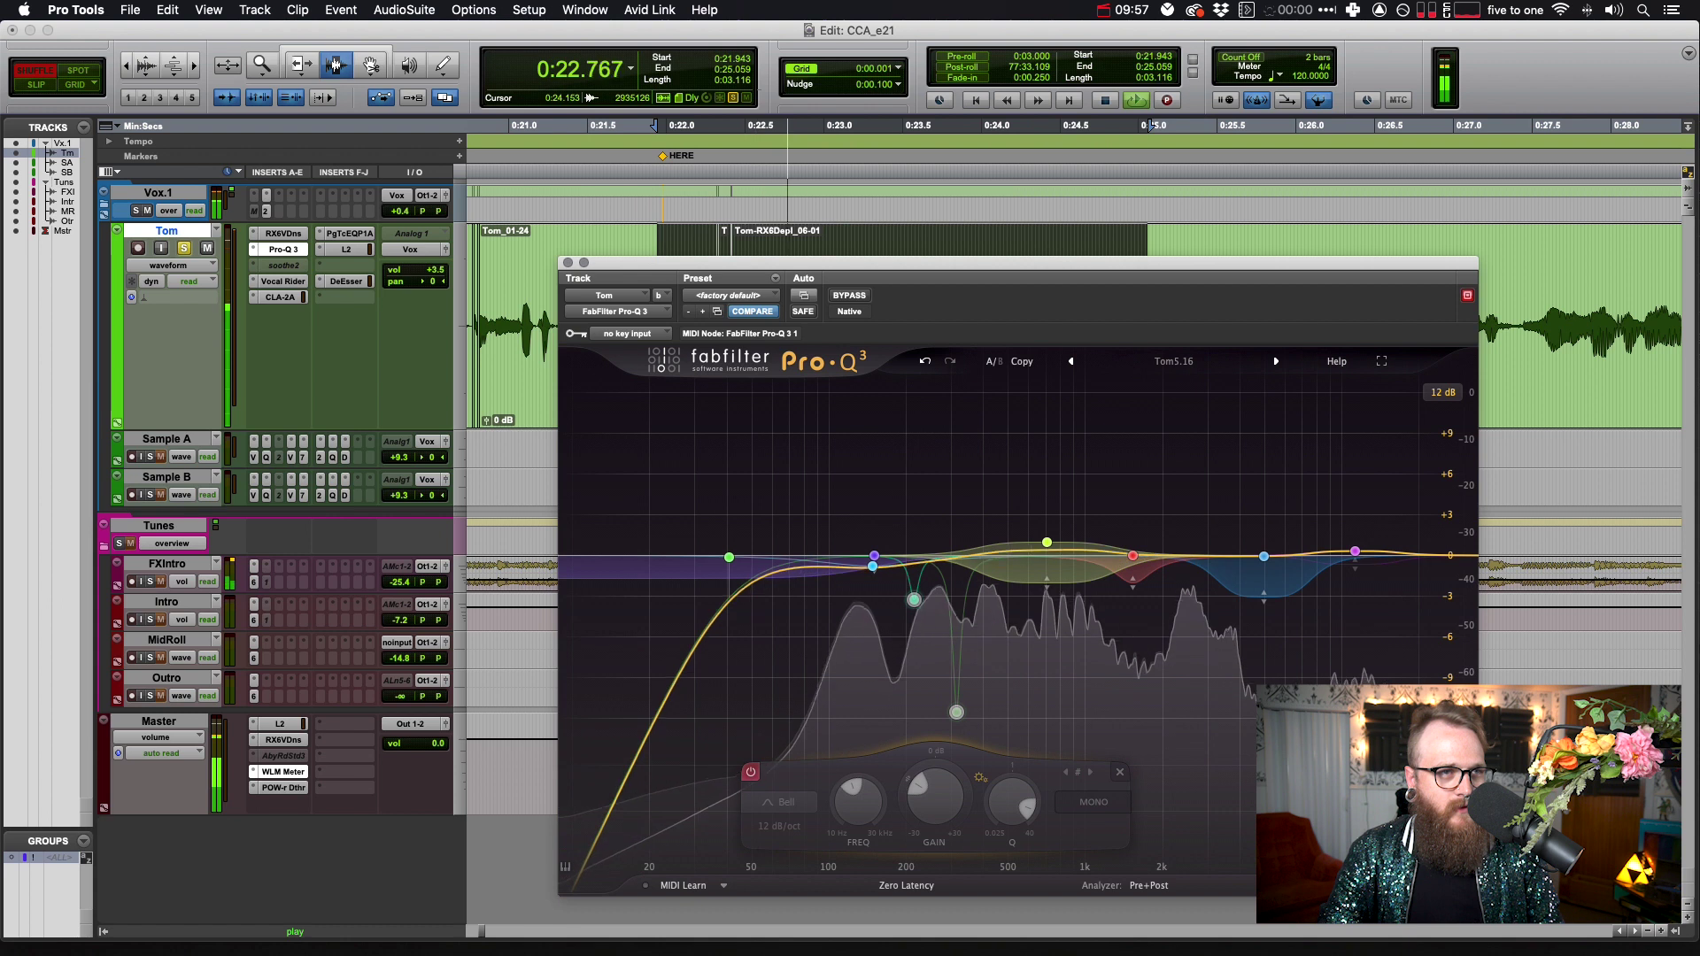
{"action": "key", "text": "space"}
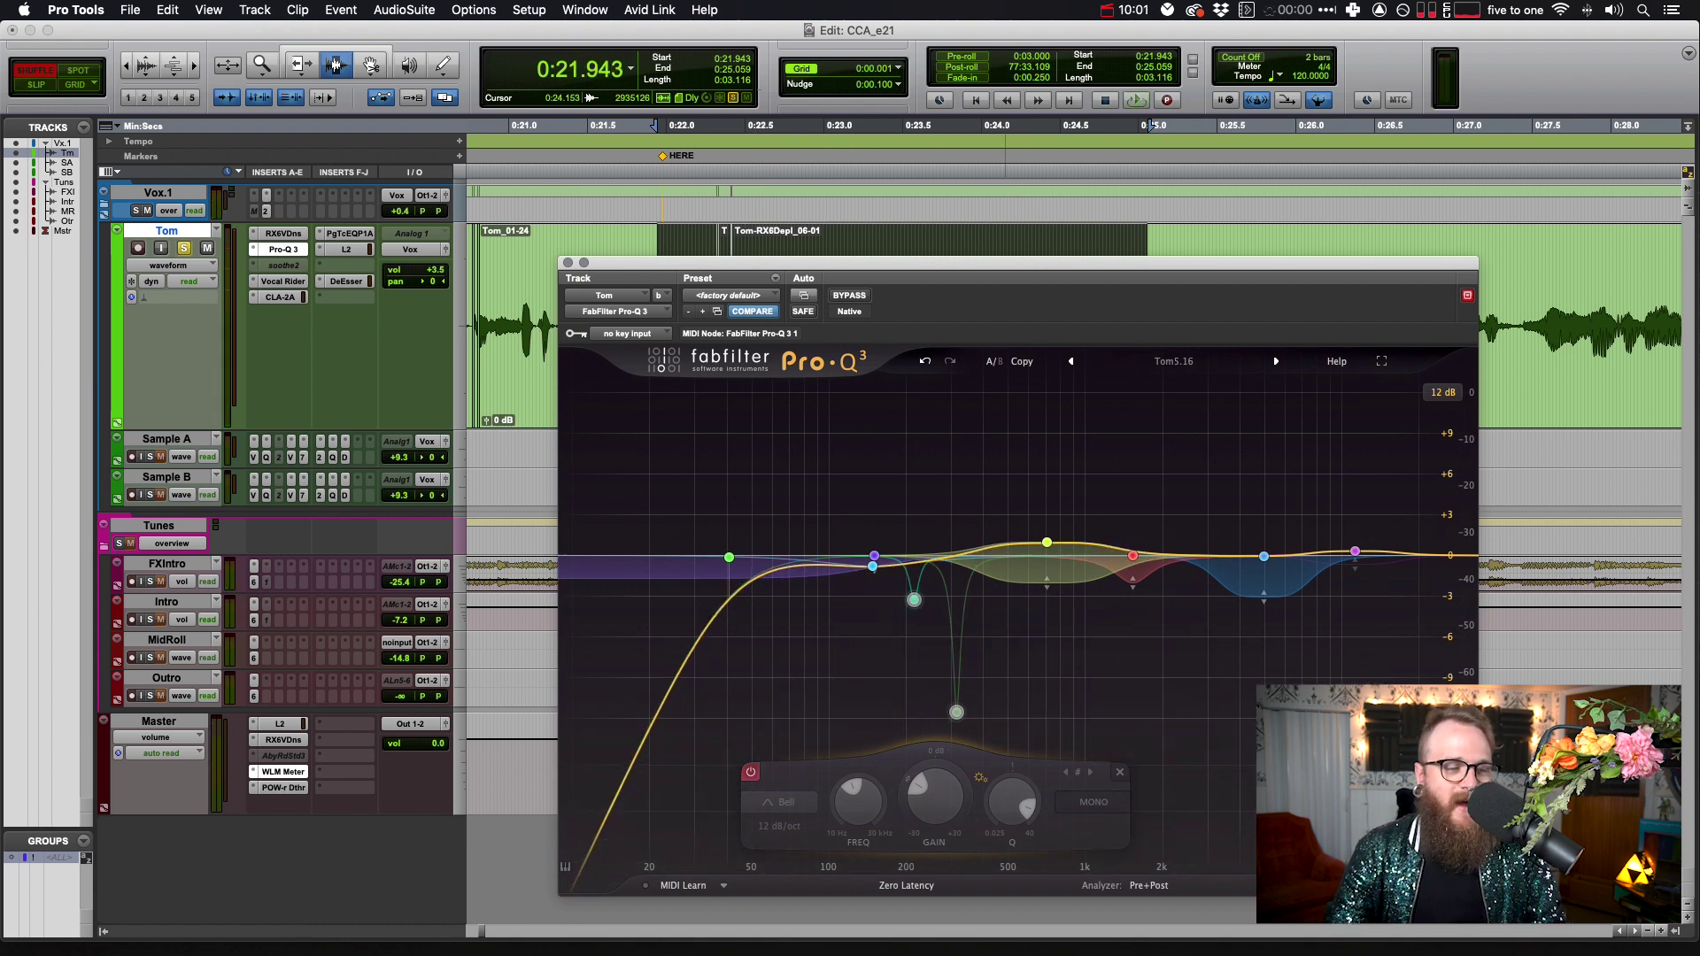
{"action": "key", "text": "space"}
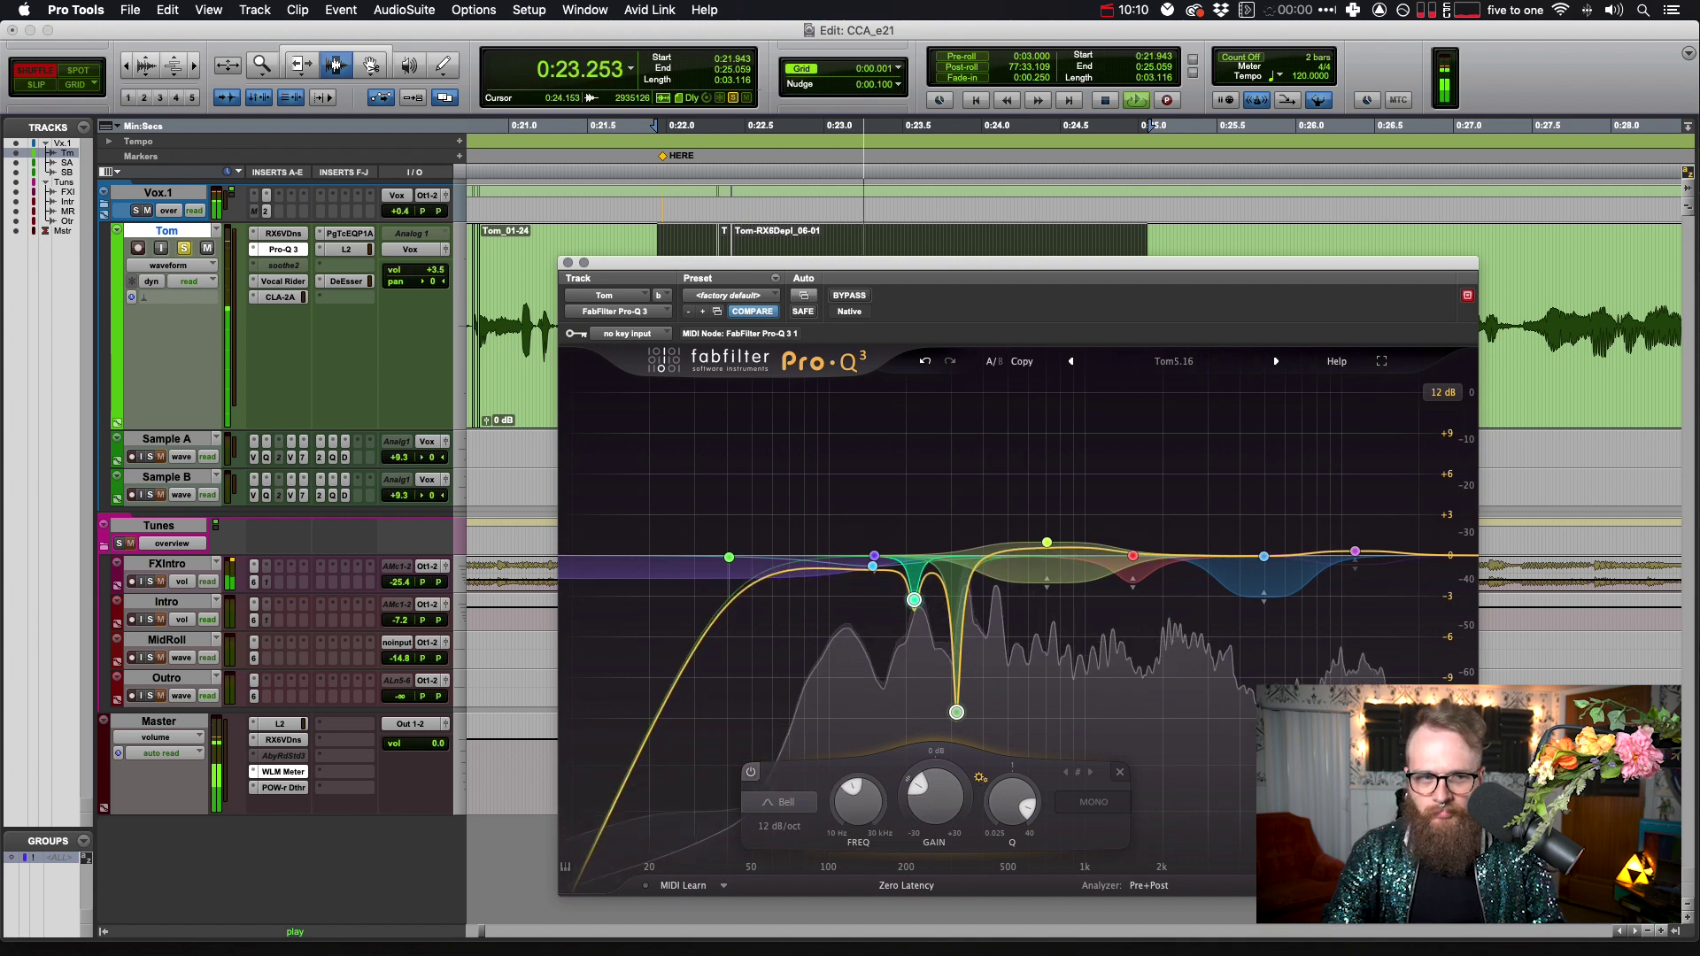
{"action": "key", "text": "space"}
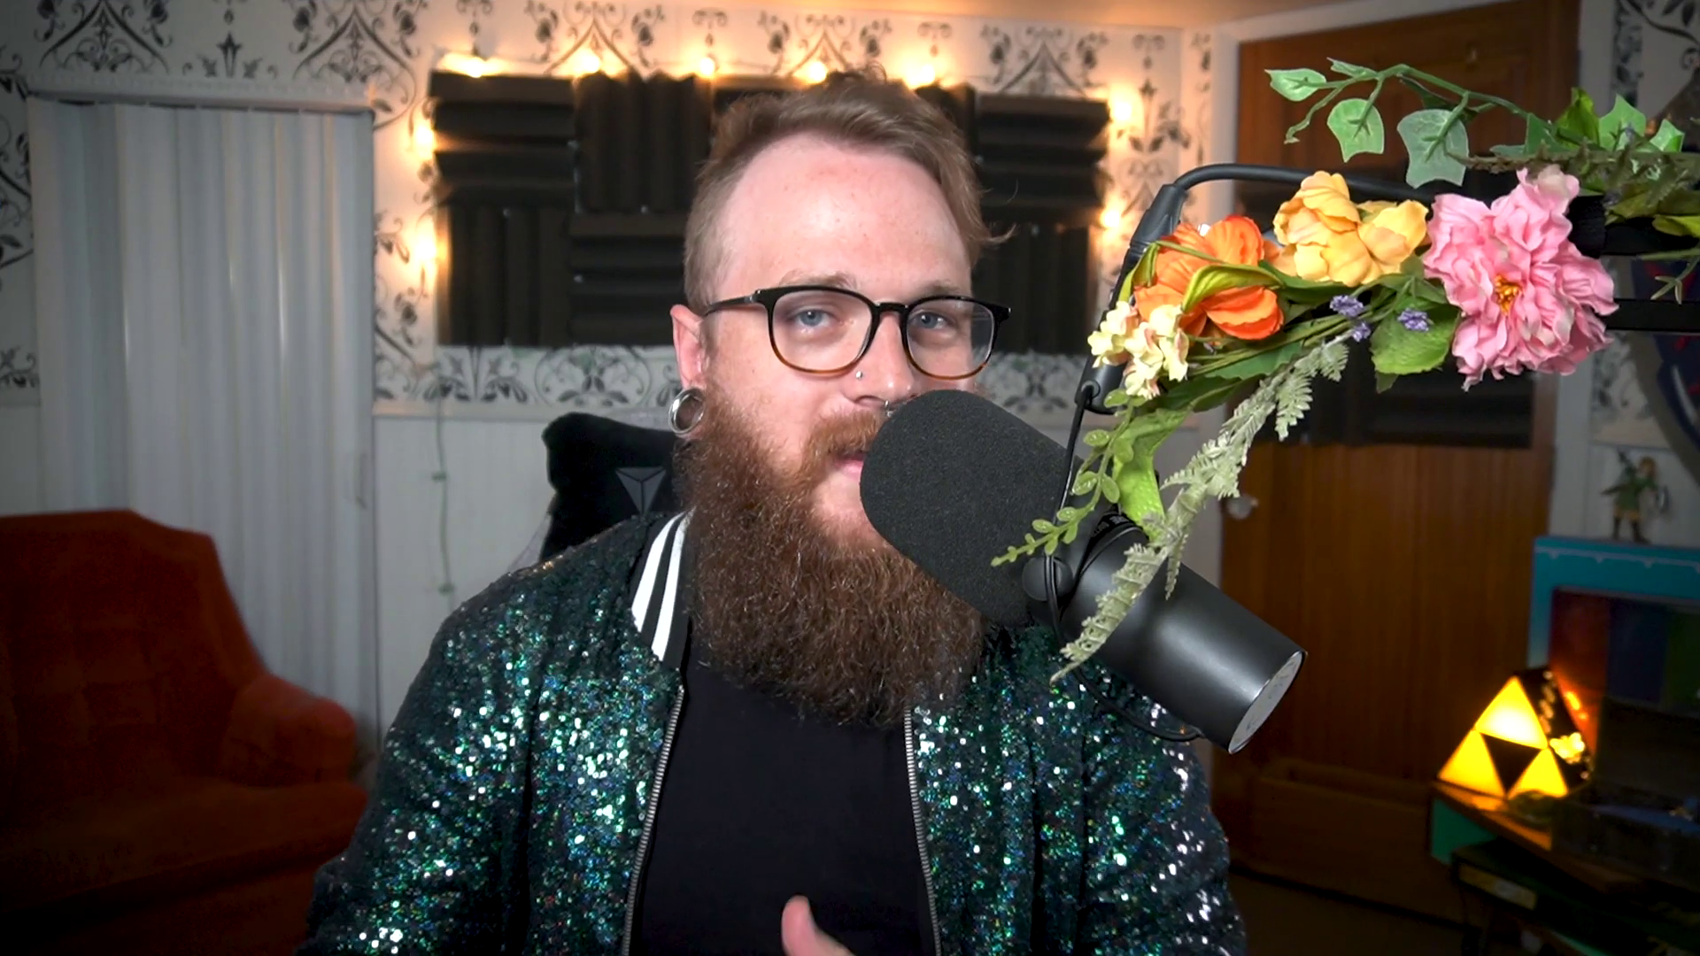